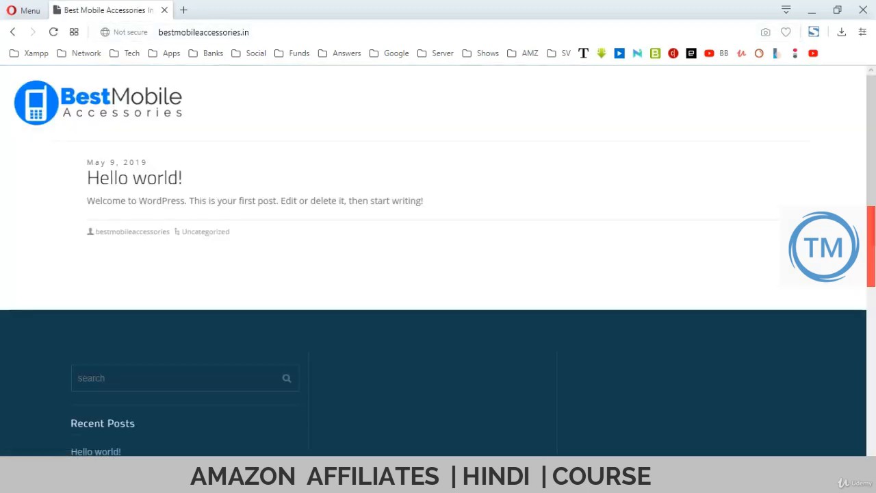
Strip ?loggedout=true from the address and reload the plain wp-login.php page.
{"action": "scroll", "coordinate": [438, 260], "scroll_direction": "down", "scroll_amount": 7}
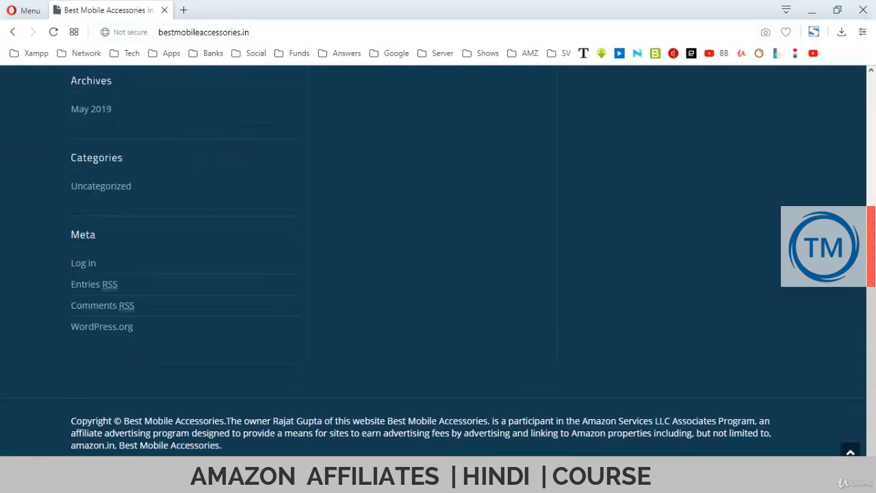
{"action": "scroll", "coordinate": [439, 260], "scroll_direction": "up", "scroll_amount": 7}
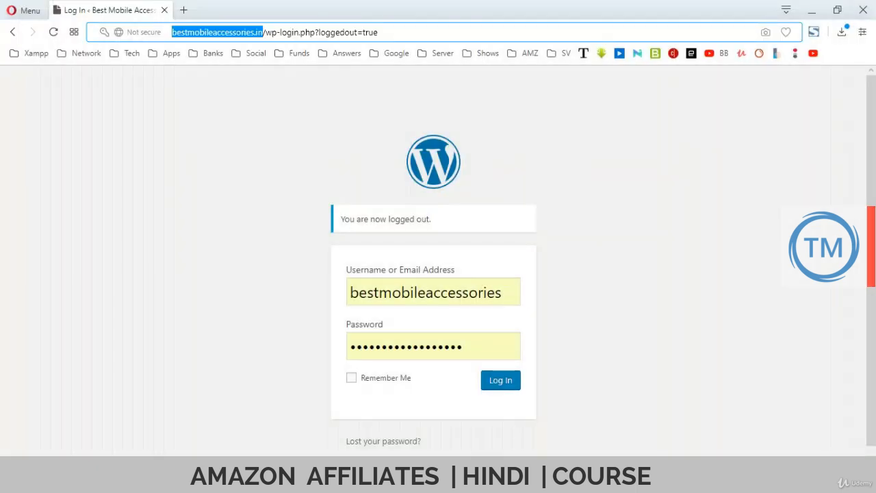
{"action": "left_click", "coordinate": [295, 32]}
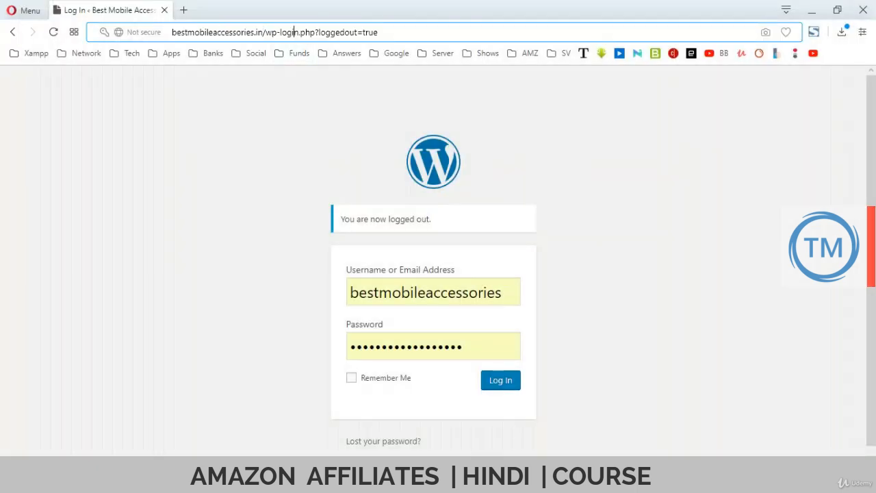
{"action": "left_click_drag", "start_coordinate": [317, 32], "coordinate": [378, 32]}
{"action": "key", "text": "BackSpace"}
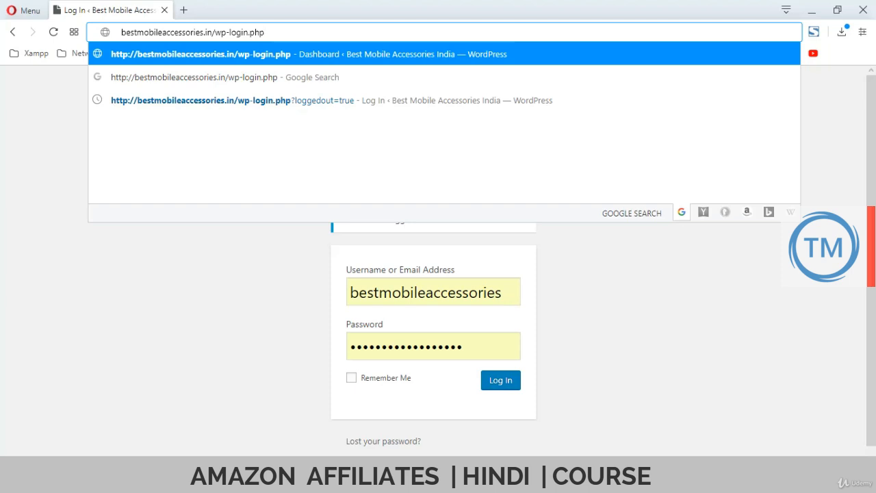
{"action": "key", "text": "Return"}
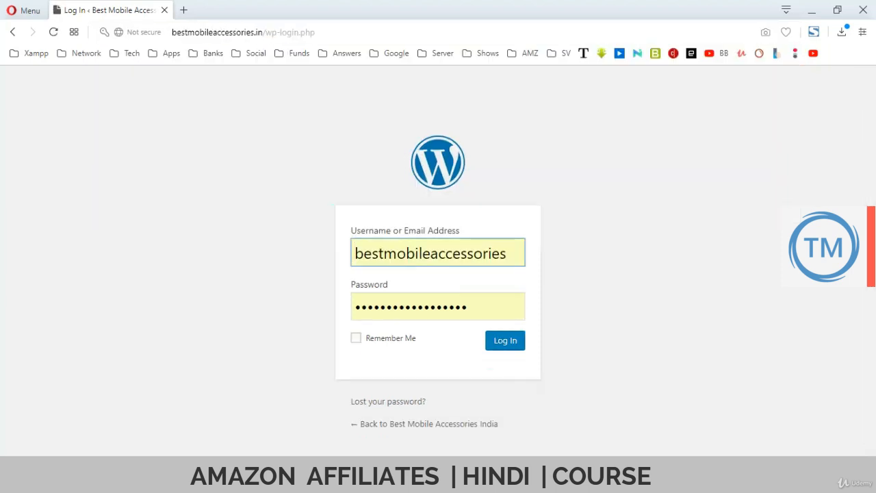
Tidy the site's account lines in the Notepad login notes and save the file.
{"action": "key", "text": "alt+Tab"}
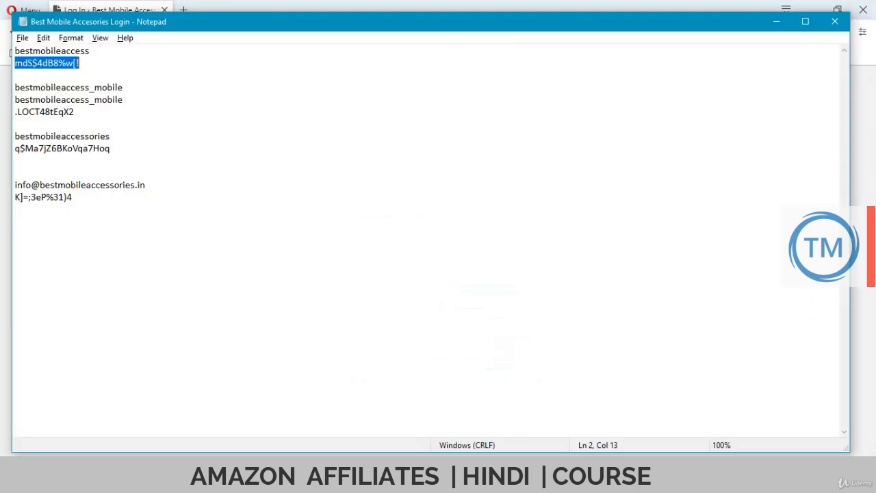
{"action": "left_click", "coordinate": [58, 62]}
{"action": "key", "text": "Down"}
{"action": "key", "text": "Down"}
{"action": "key", "text": "Down"}
{"action": "key", "text": "Down"}
{"action": "key", "text": "Down"}
{"action": "key", "text": "Down"}
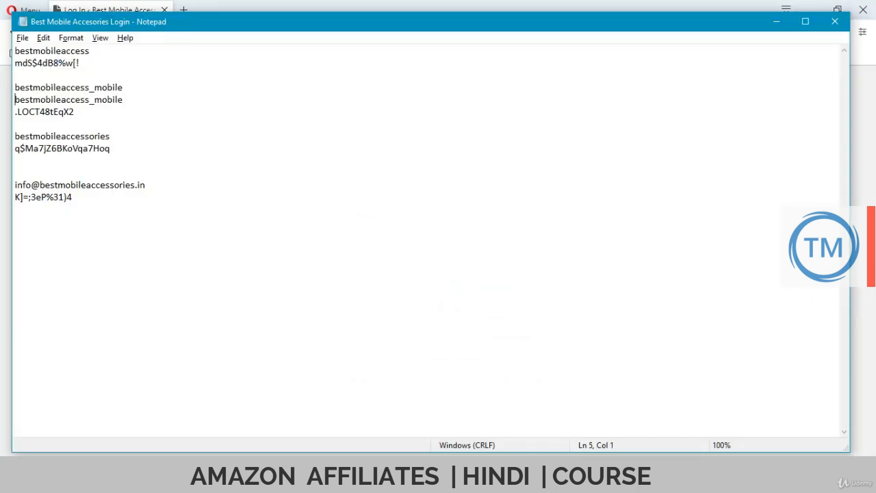
{"action": "key", "text": "shift+Down"}
{"action": "key", "text": "shift+Down"}
{"action": "key", "text": "Down"}
{"action": "key", "text": "Delete"}
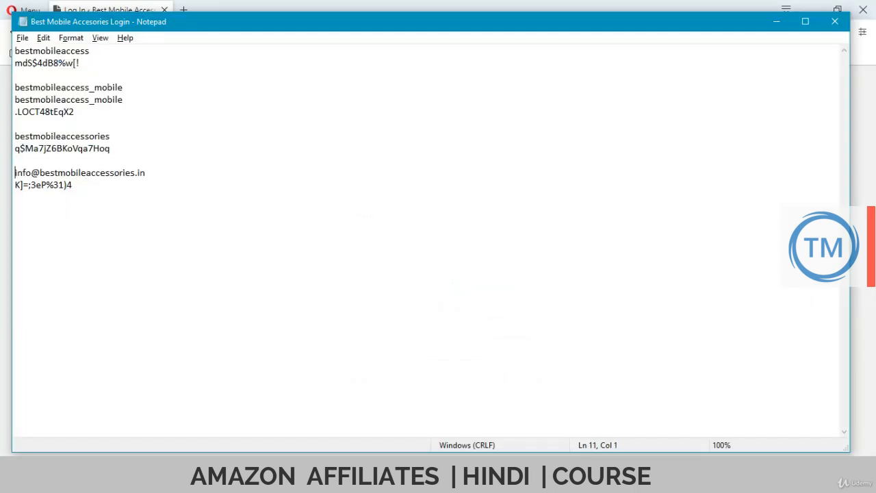
{"action": "key", "text": "alt+f"}
{"action": "key", "text": "s"}
{"action": "key", "text": "alt+Tab"}
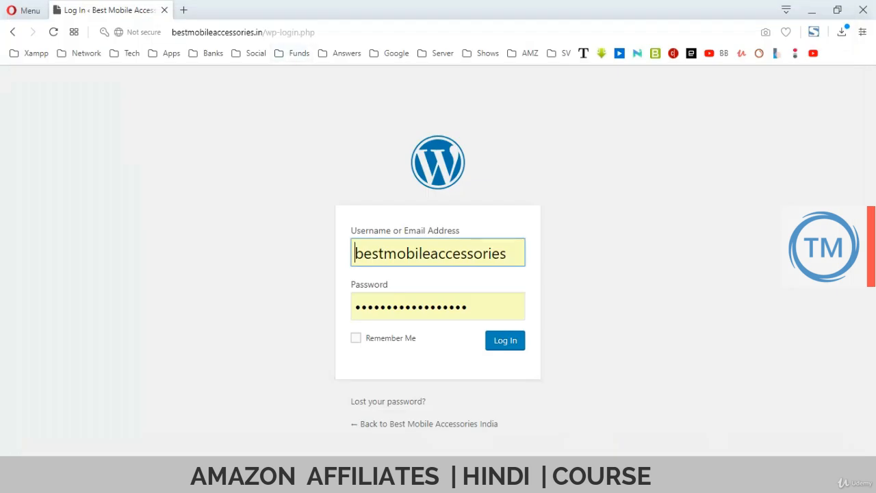
Log in with the saved credentials, keeping Remember Me ticked.
{"action": "left_click", "coordinate": [399, 306]}
{"action": "left_click", "coordinate": [409, 337]}
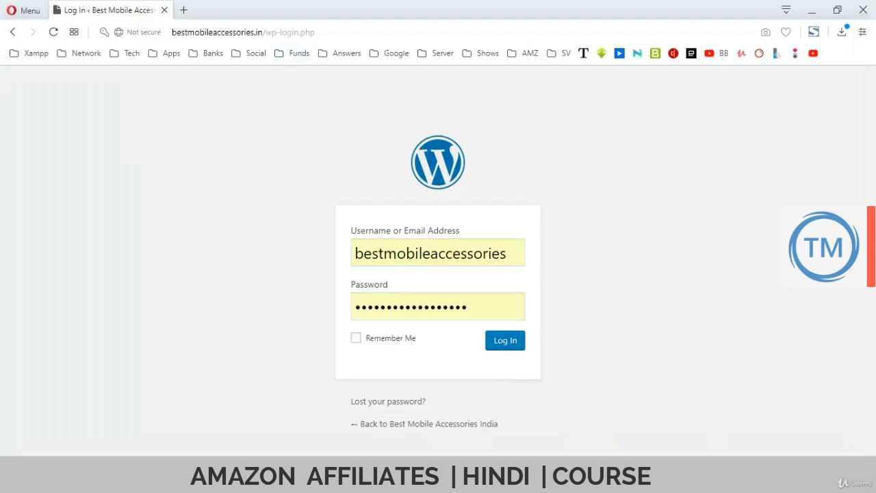
{"action": "left_click", "coordinate": [356, 337]}
{"action": "key", "text": "Tab"}
{"action": "key", "text": "Return"}
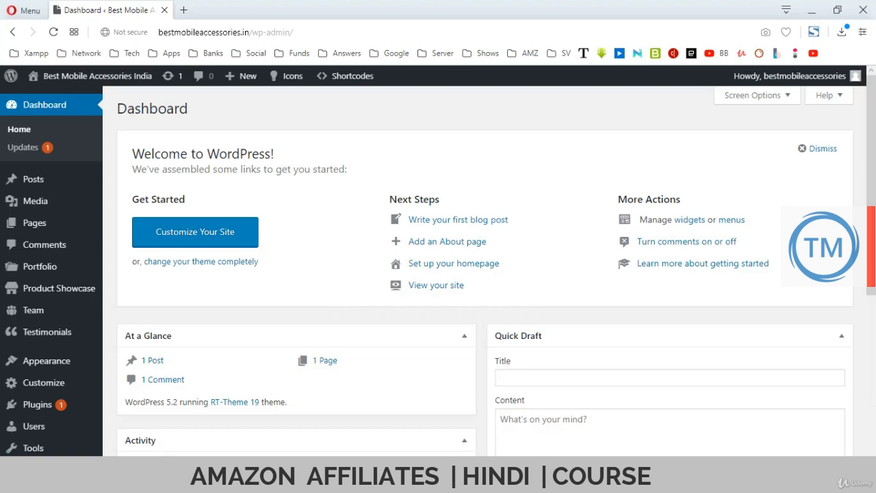
Go to the Pages list from the admin sidebar.
{"action": "mouse_move", "coordinate": [33, 178]}
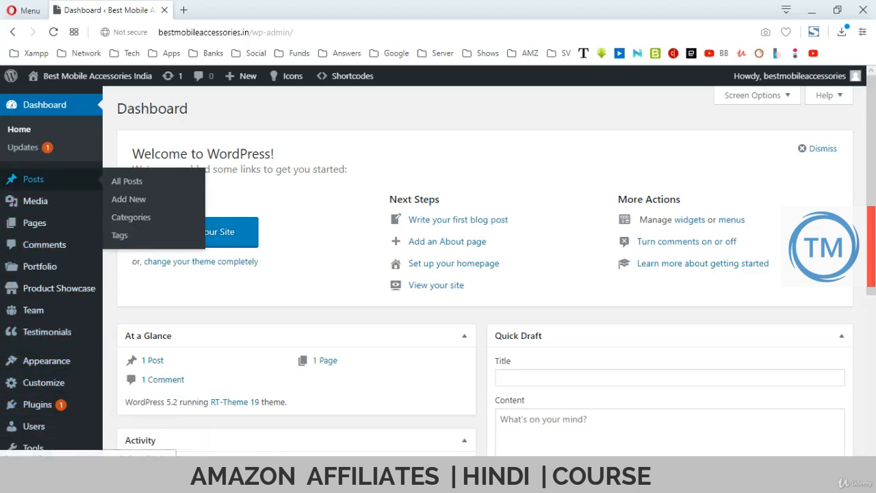
{"action": "mouse_move", "coordinate": [34, 201]}
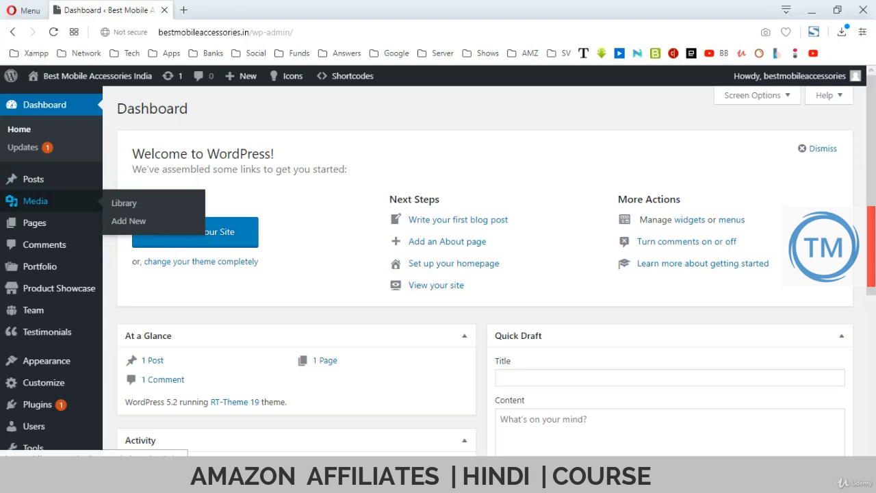
{"action": "left_click", "coordinate": [34, 223]}
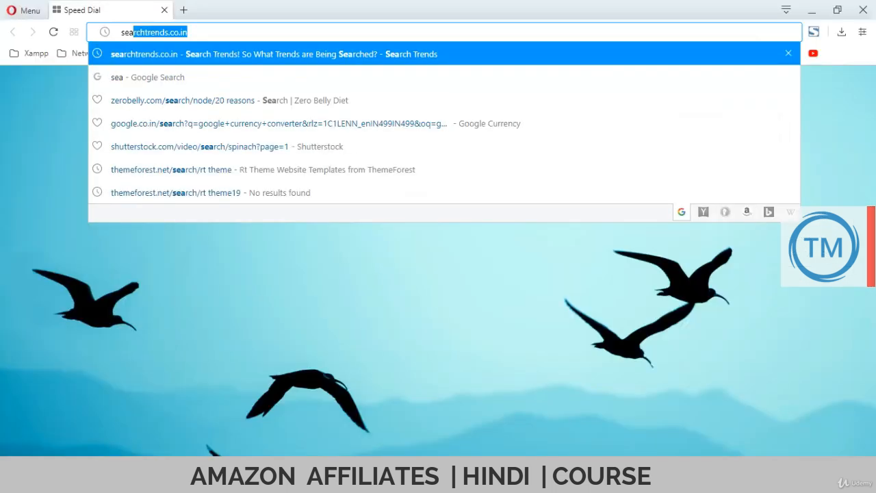
Load searchtrends.co.in and look over its home page.
{"action": "key", "text": "Return"}
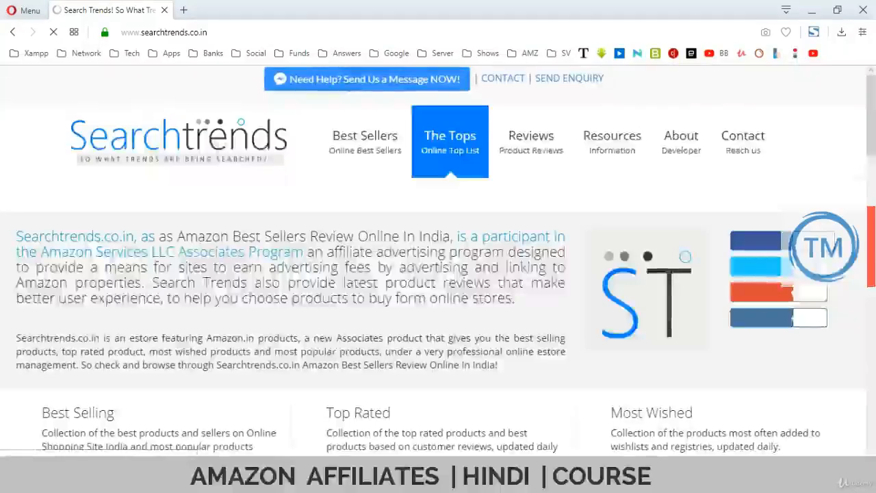
{"action": "scroll", "coordinate": [613, 142], "scroll_direction": "down", "scroll_amount": 20}
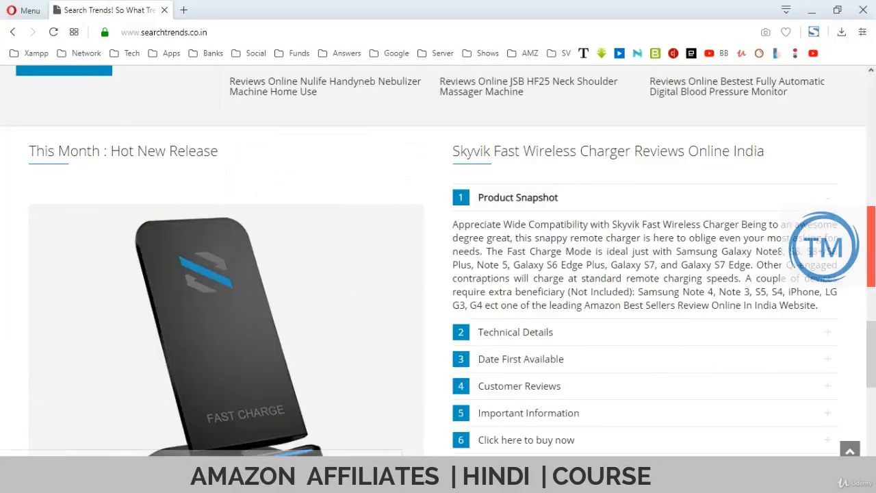
{"action": "scroll", "coordinate": [438, 274], "scroll_direction": "down", "scroll_amount": 6}
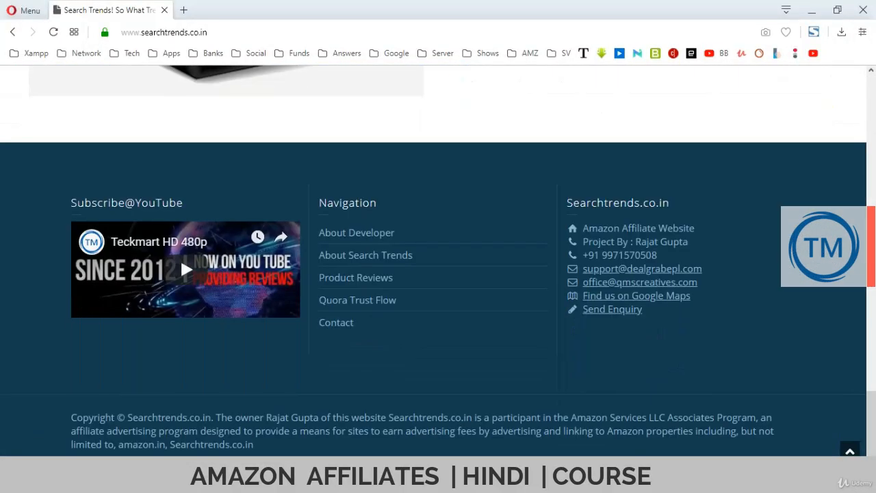
{"action": "scroll", "coordinate": [180, 257], "scroll_direction": "up", "scroll_amount": 20}
{"action": "scroll", "coordinate": [439, 260], "scroll_direction": "up", "scroll_amount": 5}
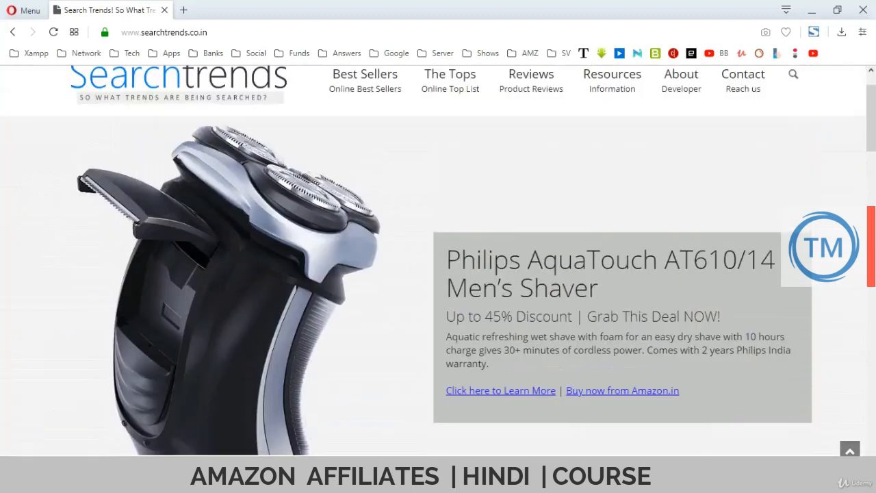
{"action": "mouse_move", "coordinate": [744, 143]}
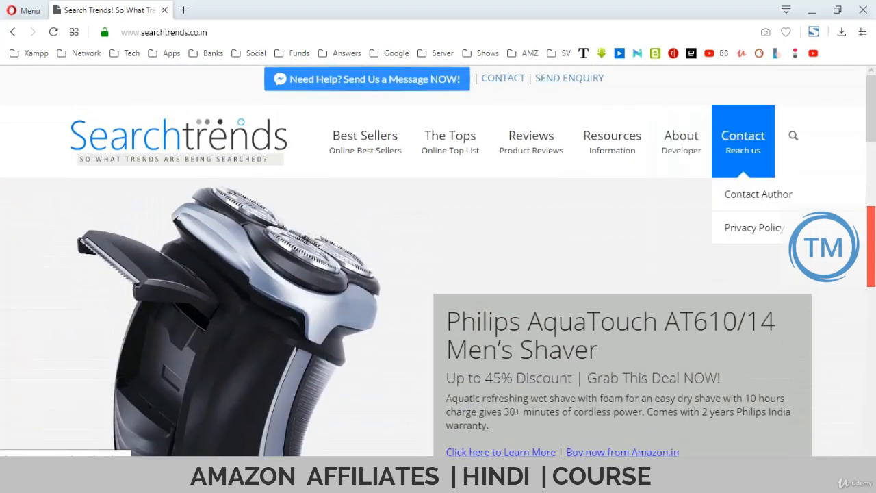
{"action": "mouse_move", "coordinate": [681, 142]}
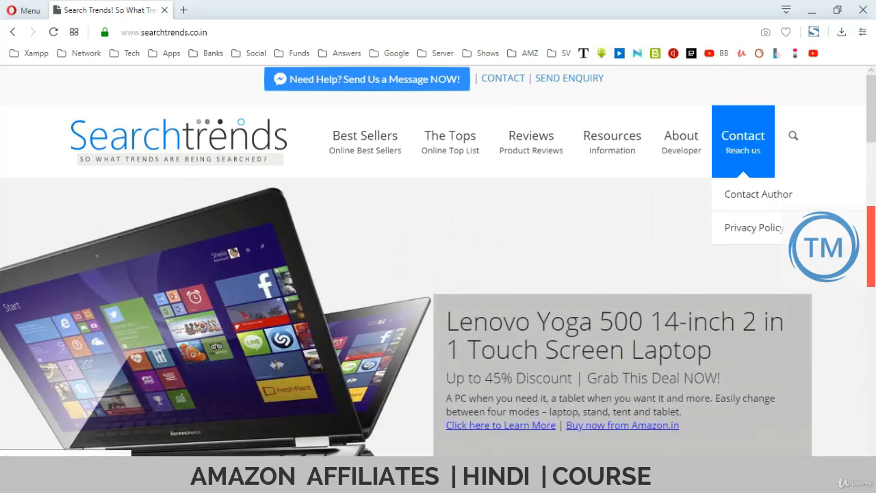
Open the site's Privacy Policy page, select all its text, and return to WordPress.
{"action": "left_click", "coordinate": [754, 228]}
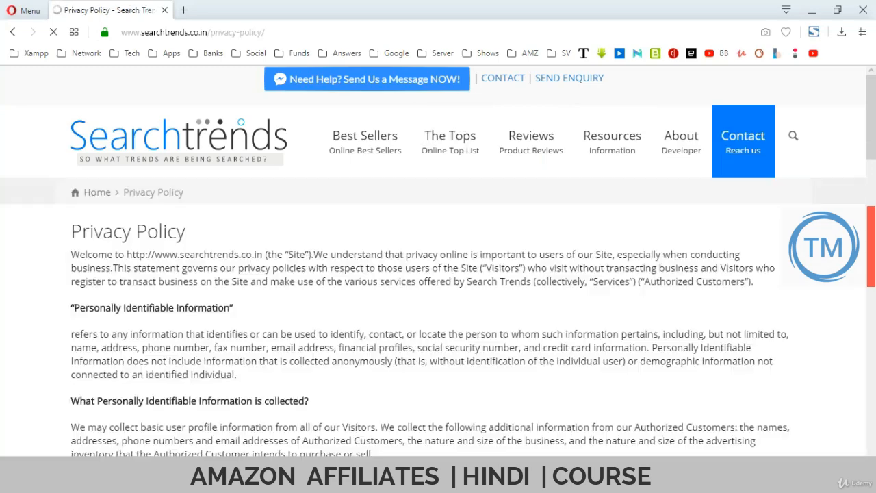
{"action": "left_click_drag", "start_coordinate": [71, 231], "coordinate": [141, 348]}
{"action": "left_click", "coordinate": [141, 348]}
{"action": "scroll", "coordinate": [142, 348], "scroll_direction": "down", "scroll_amount": 8}
{"action": "scroll", "coordinate": [438, 261], "scroll_direction": "down", "scroll_amount": 9}
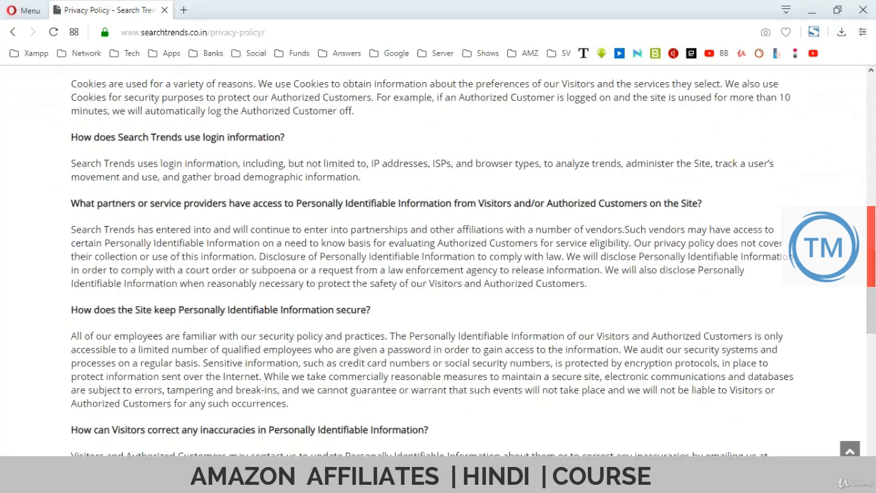
{"action": "key", "text": "ctrl+a"}
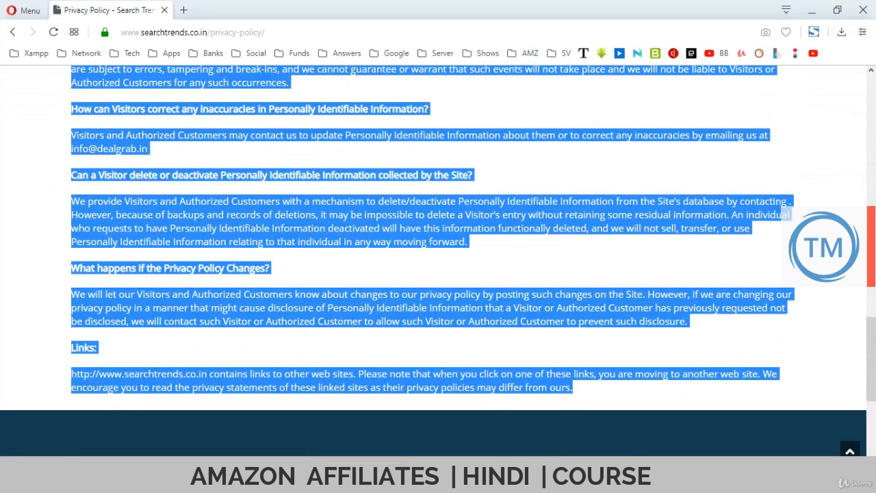
{"action": "key", "text": "alt+Tab"}
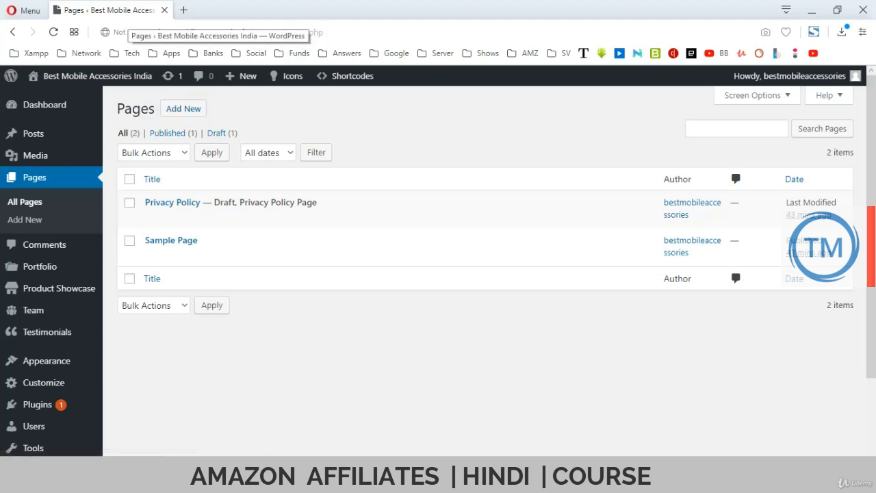
Add a new page, dismissing the WPBakery prompt and the block editor welcome tip.
{"action": "left_click", "coordinate": [184, 109]}
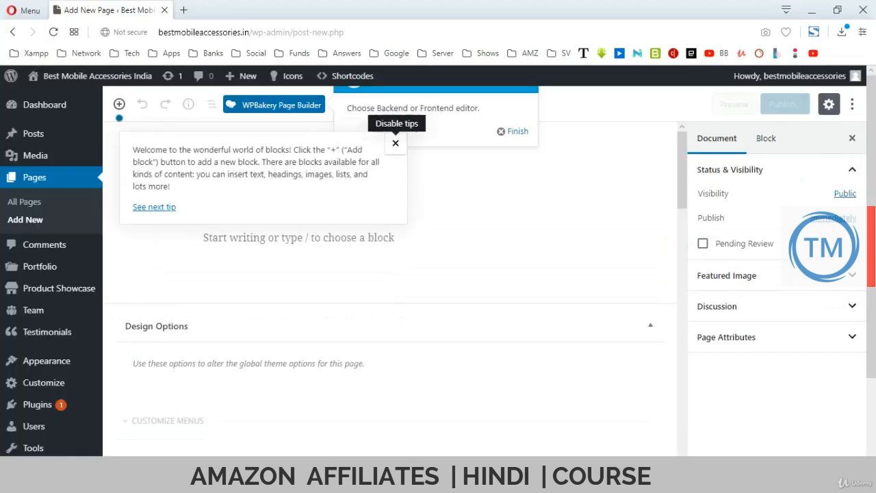
{"action": "left_click", "coordinate": [513, 132]}
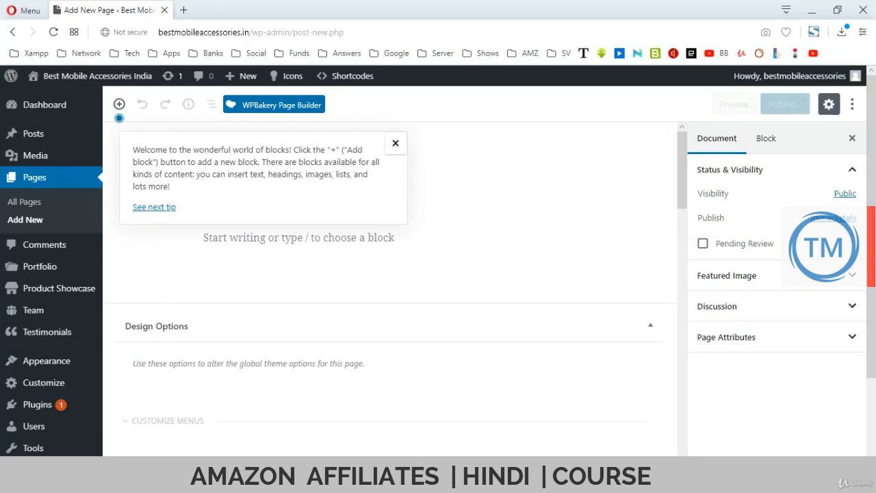
{"action": "left_click", "coordinate": [395, 143]}
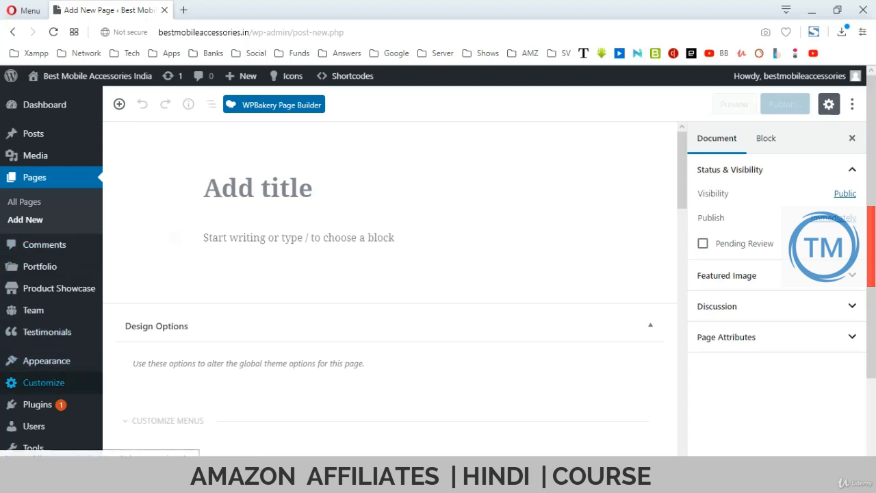
{"action": "mouse_move", "coordinate": [37, 405]}
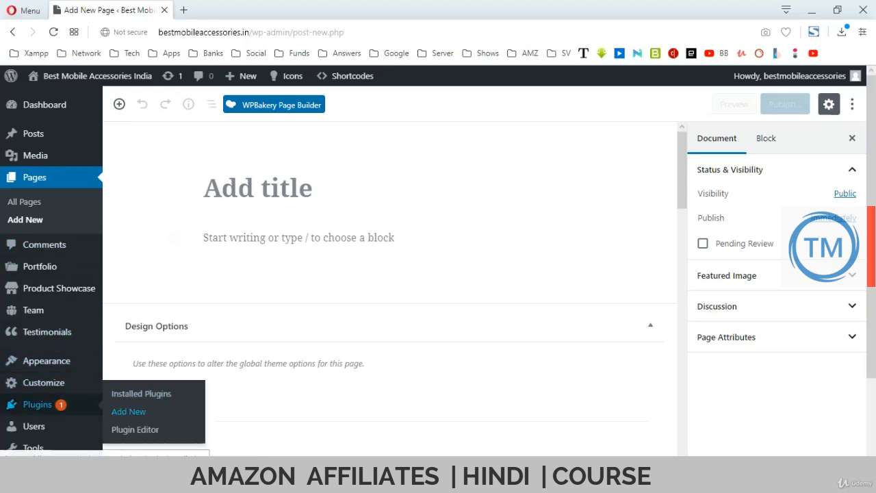
Search for, install and activate the Classic Editor plugin, then start a new page.
{"action": "left_click", "coordinate": [129, 411]}
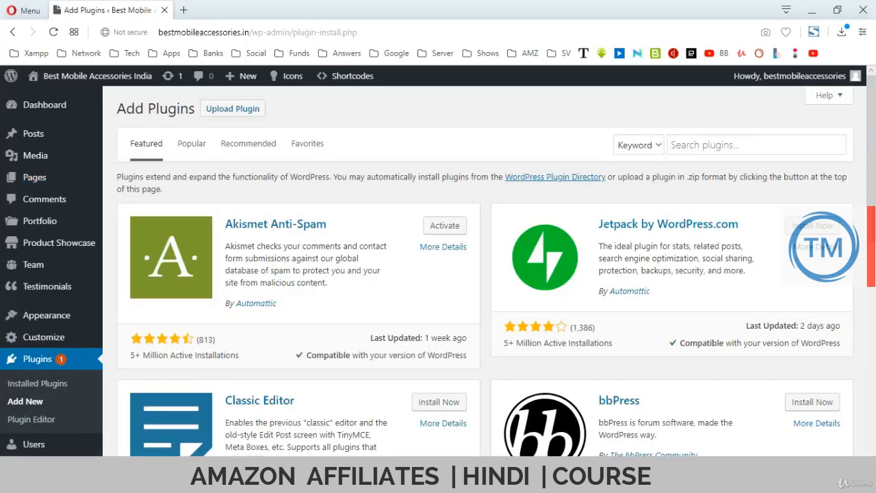
{"action": "left_click", "coordinate": [726, 144]}
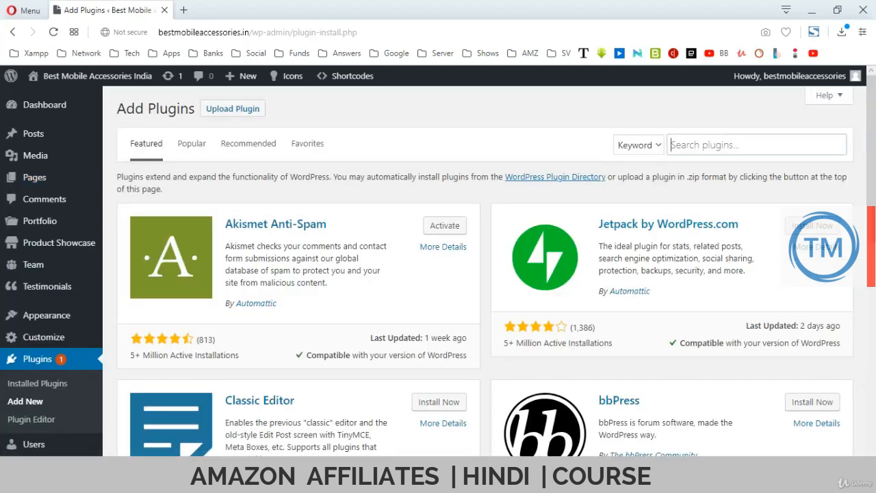
{"action": "key", "text": "Return"}
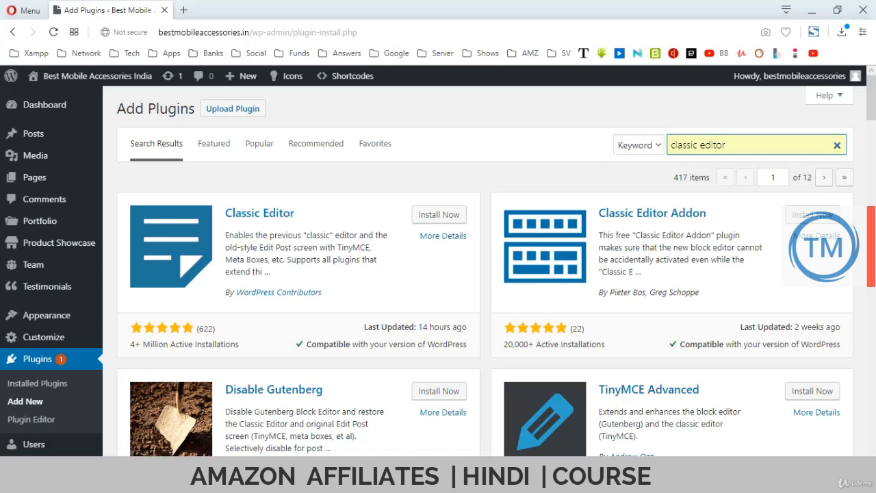
{"action": "left_click", "coordinate": [439, 214]}
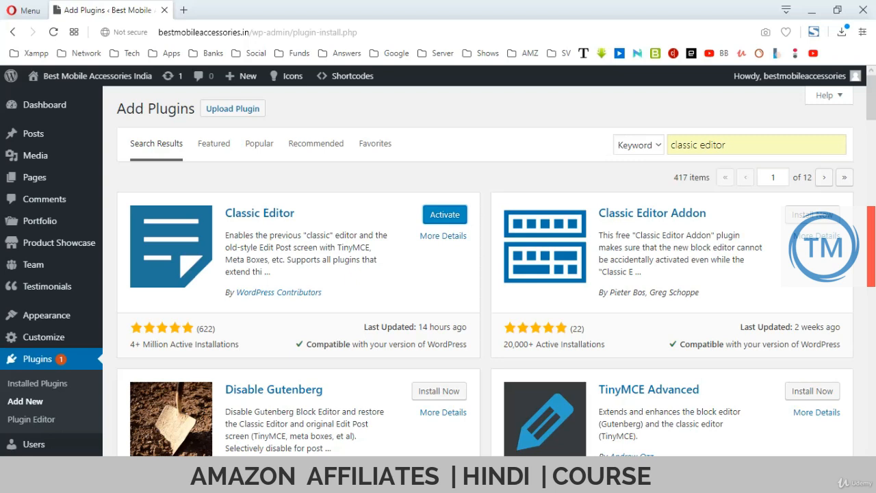
{"action": "left_click", "coordinate": [445, 214]}
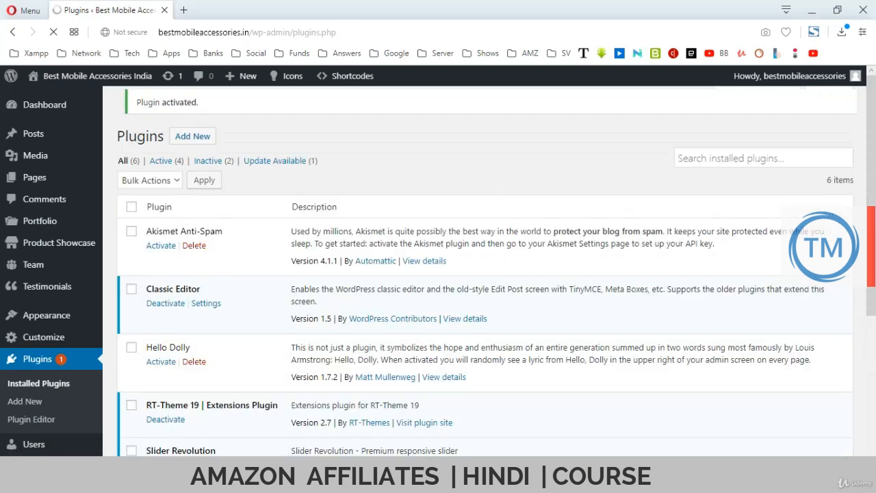
{"action": "mouse_move", "coordinate": [35, 177]}
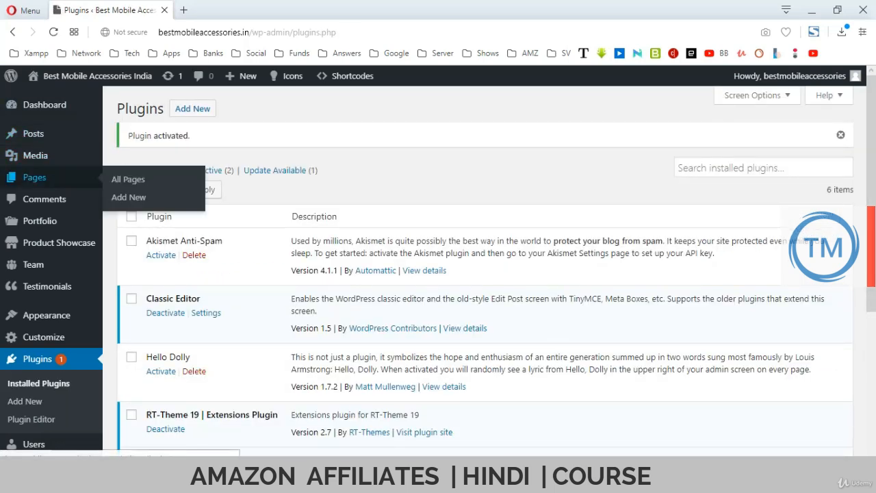
{"action": "left_click", "coordinate": [129, 197]}
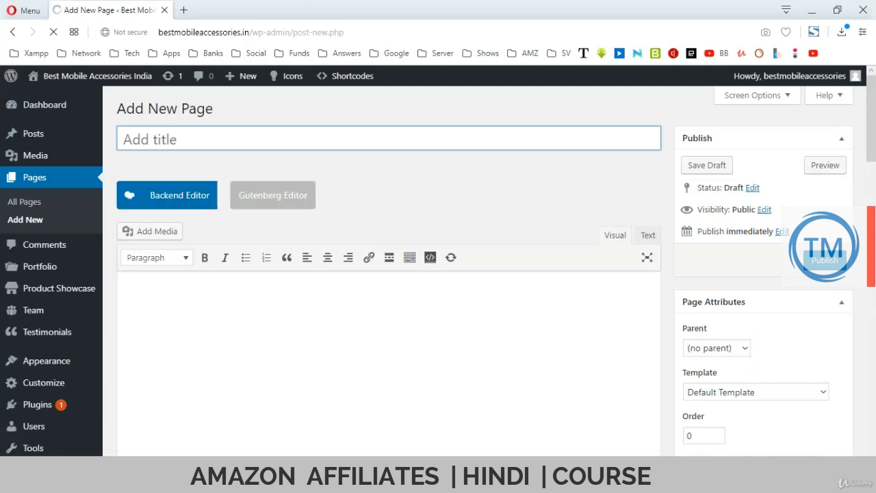
Title the page 'Privacy Policy' and paste the copied privacy policy text into its body.
{"action": "type", "text": "Priva"}
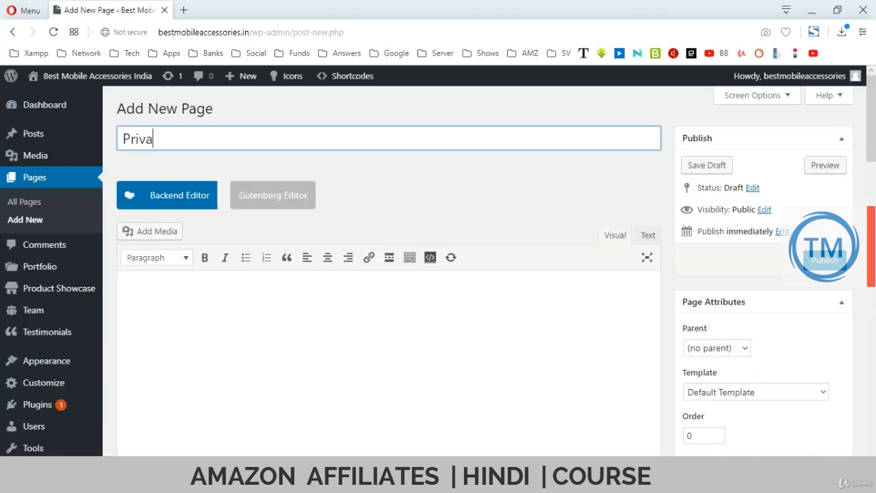
{"action": "type", "text": "cy Policy"}
{"action": "left_click", "coordinate": [124, 295]}
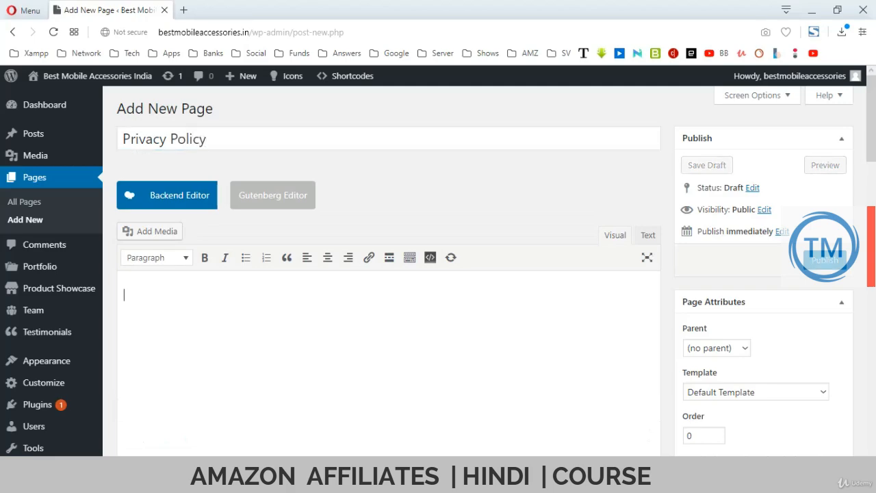
{"action": "key", "text": "ctrl+v"}
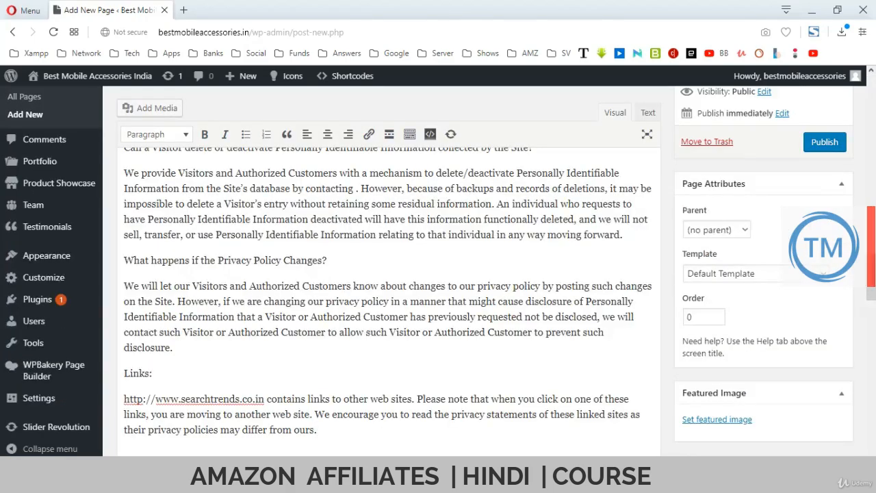
{"action": "scroll", "coordinate": [389, 308], "scroll_direction": "up", "scroll_amount": 15}
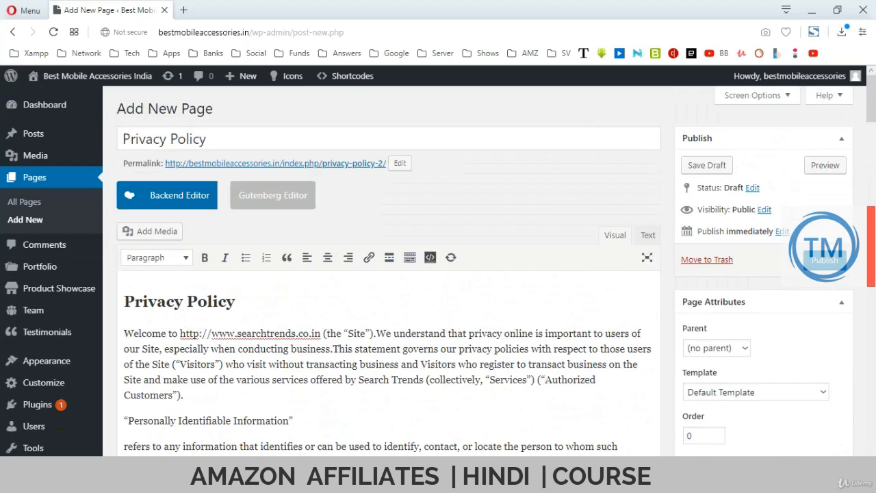
{"action": "key", "text": "ctrl+a"}
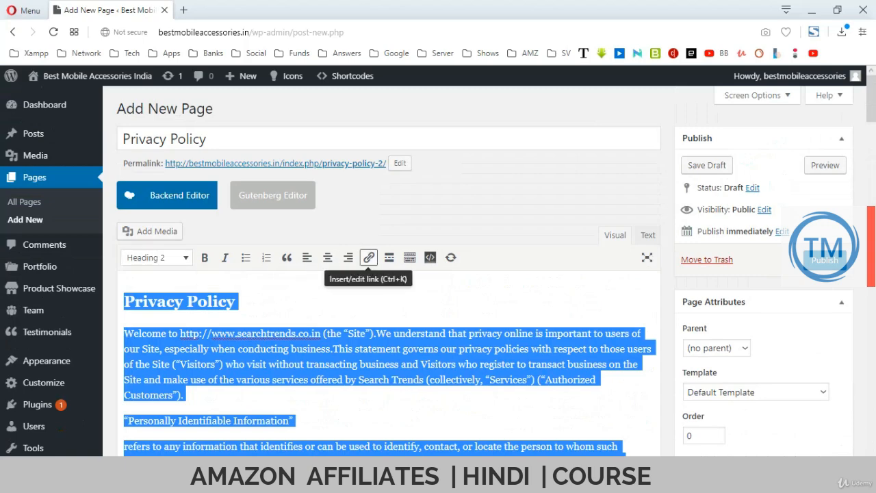
{"action": "left_click", "coordinate": [356, 348]}
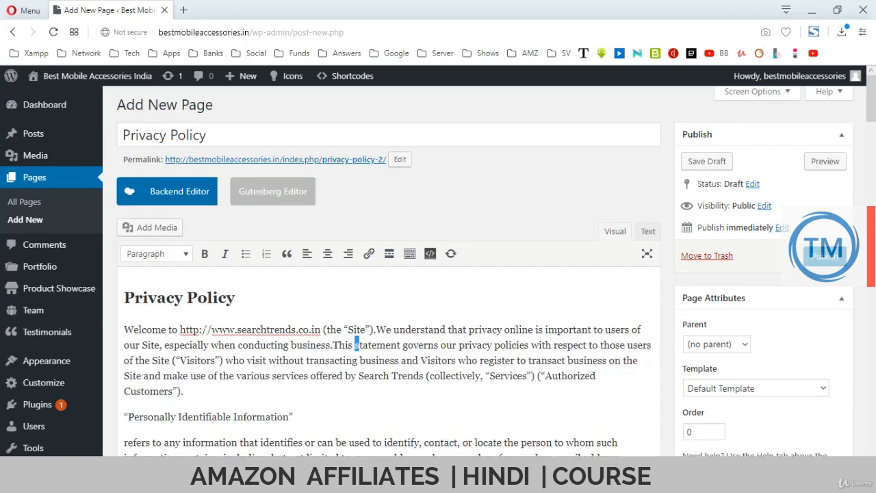
{"action": "scroll", "coordinate": [356, 348], "scroll_direction": "down", "scroll_amount": 1}
{"action": "left_click_drag", "start_coordinate": [180, 269], "coordinate": [321, 269]}
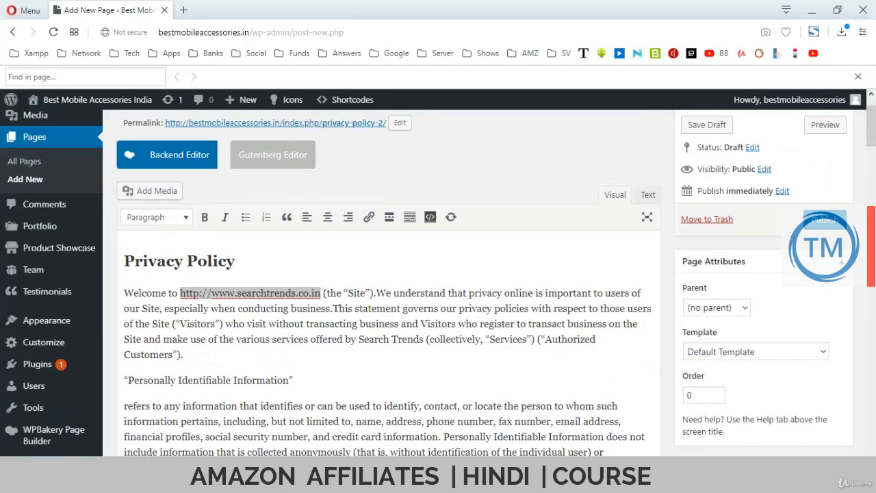
{"action": "key", "text": "Escape"}
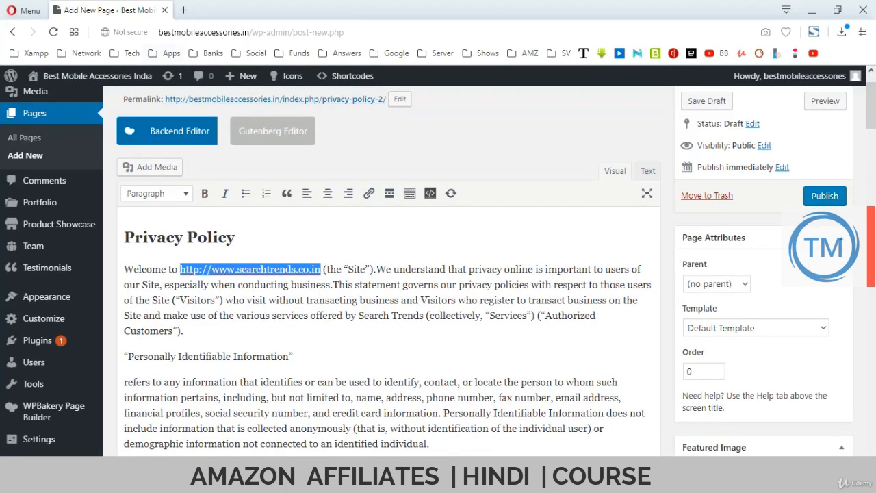
{"action": "left_click_drag", "start_coordinate": [240, 32], "coordinate": [158, 32]}
{"action": "key", "text": "ctrl+c"}
{"action": "left_click", "coordinate": [210, 285]}
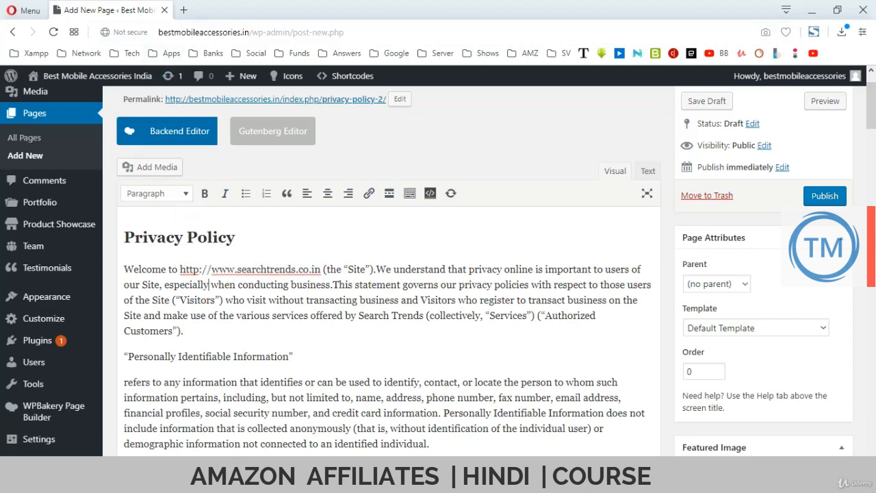
{"action": "left_click_drag", "start_coordinate": [180, 269], "coordinate": [321, 269]}
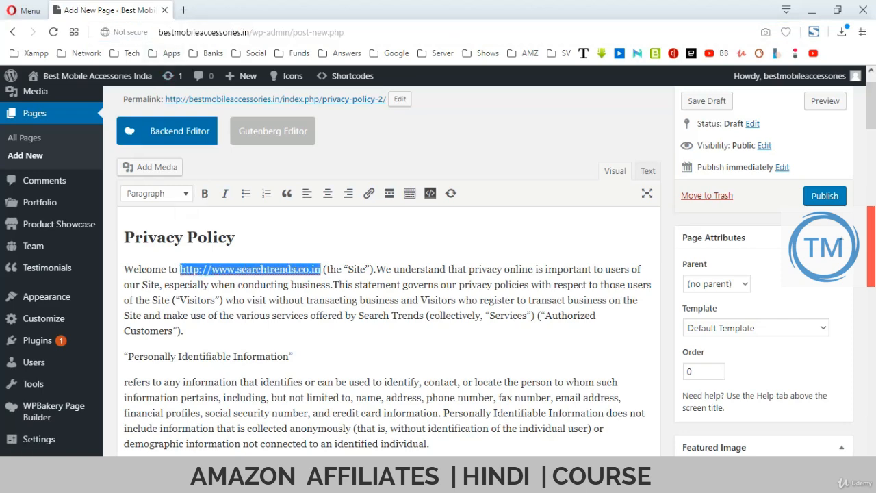
{"action": "key", "text": "ctrl+v"}
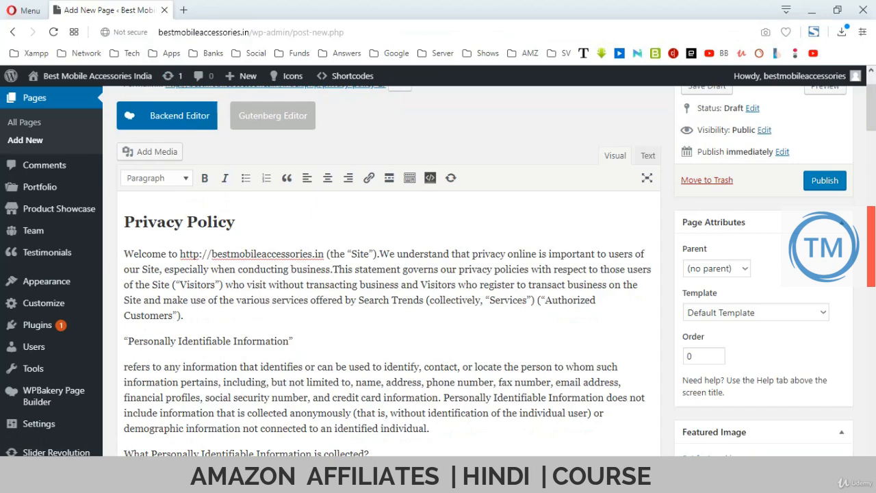
{"action": "scroll", "coordinate": [389, 308], "scroll_direction": "down", "scroll_amount": 3}
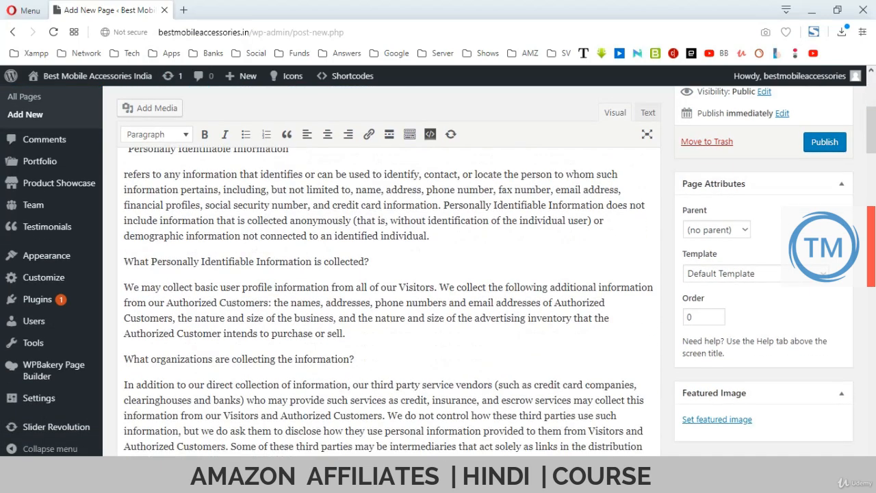
{"action": "scroll", "coordinate": [389, 302], "scroll_direction": "down", "scroll_amount": 5}
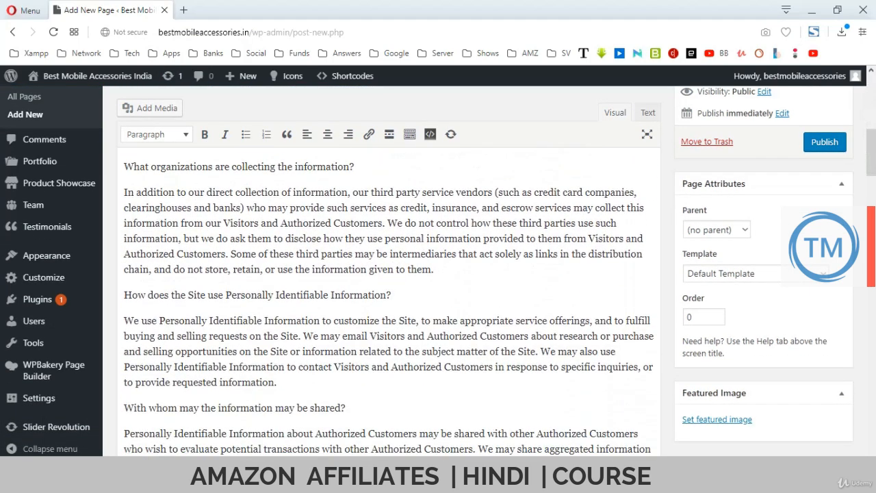
{"action": "scroll", "coordinate": [389, 301], "scroll_direction": "down", "scroll_amount": 3}
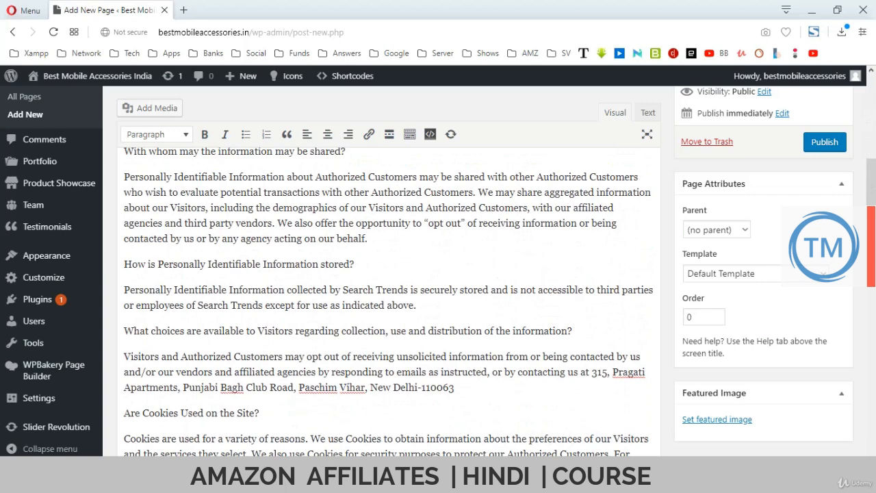
{"action": "scroll", "coordinate": [389, 301], "scroll_direction": "down", "scroll_amount": 2}
{"action": "scroll", "coordinate": [389, 301], "scroll_direction": "down", "scroll_amount": 3}
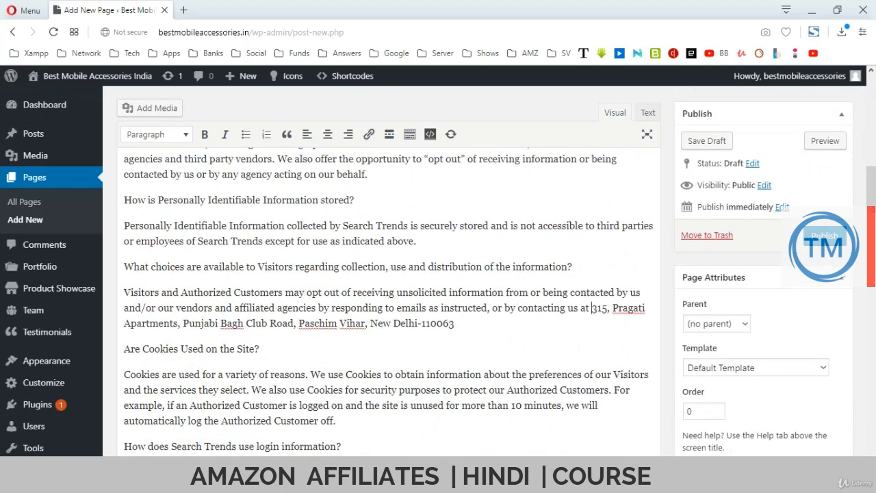
{"action": "left_click_drag", "start_coordinate": [592, 308], "coordinate": [455, 324]}
{"action": "key", "text": "Delete"}
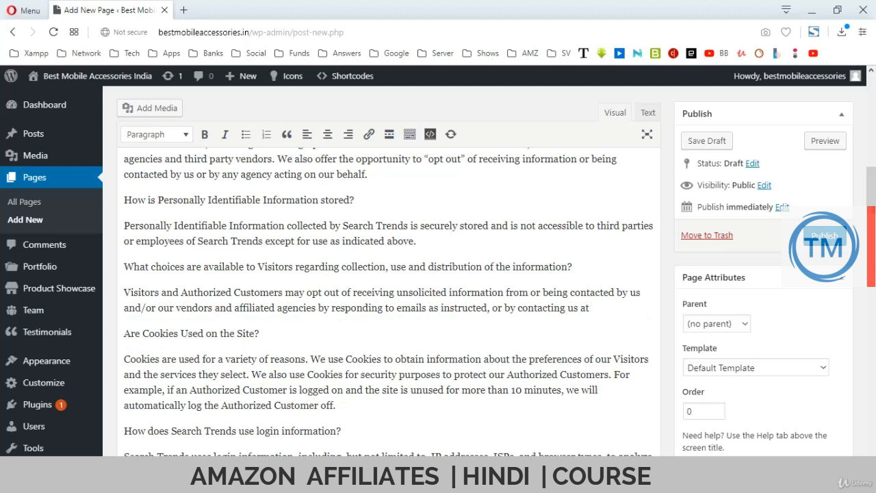
{"action": "key", "text": "ctrl+v"}
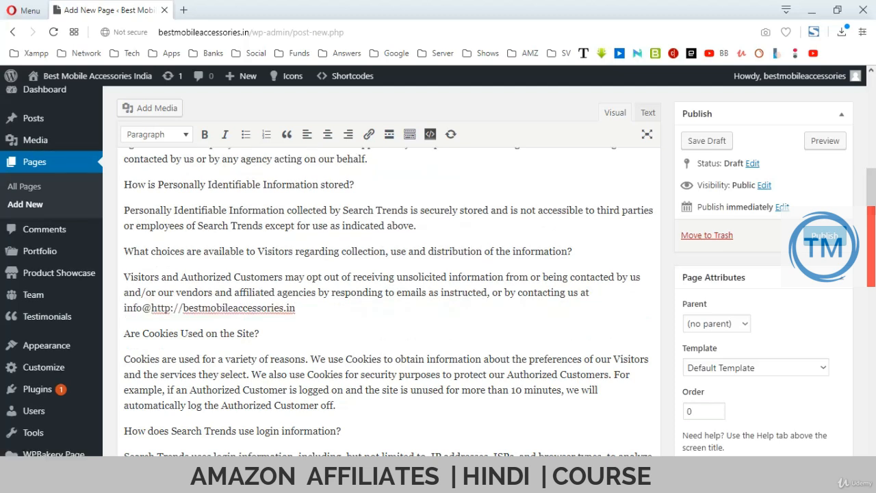
{"action": "key", "text": "Delete"}
{"action": "key", "text": "Delete"}
{"action": "key", "text": "Delete"}
{"action": "key", "text": "Delete"}
{"action": "key", "text": "Delete"}
{"action": "key", "text": "Delete"}
{"action": "key", "text": "Delete"}
{"action": "key", "text": "Delete"}
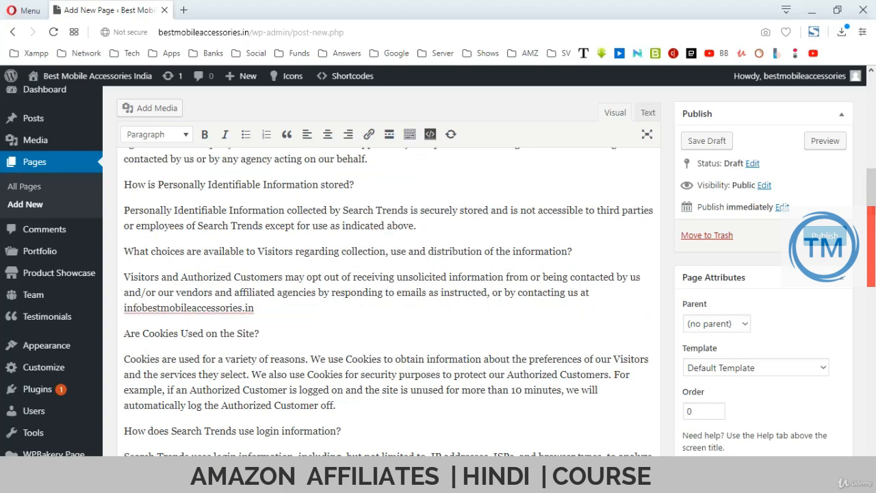
{"action": "type", "text": "@"}
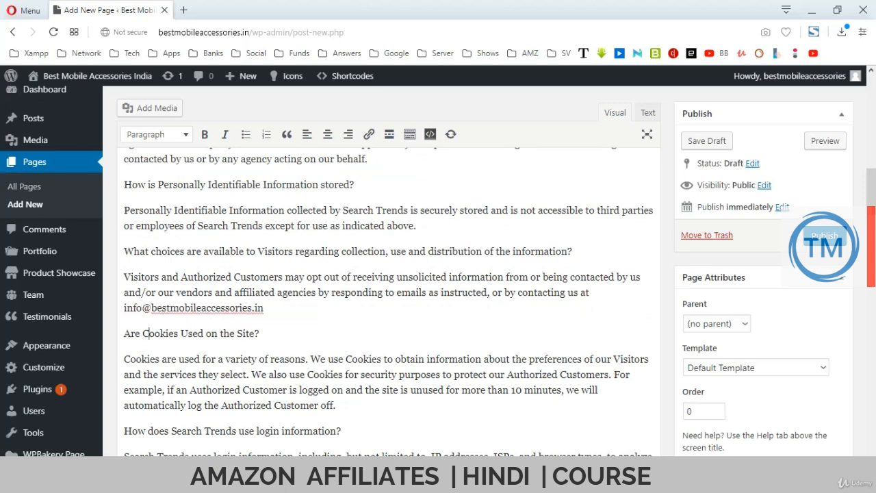
Replace the old contact e-mail with the site's info@ e-mail address.
{"action": "scroll", "coordinate": [390, 302], "scroll_direction": "down", "scroll_amount": 5}
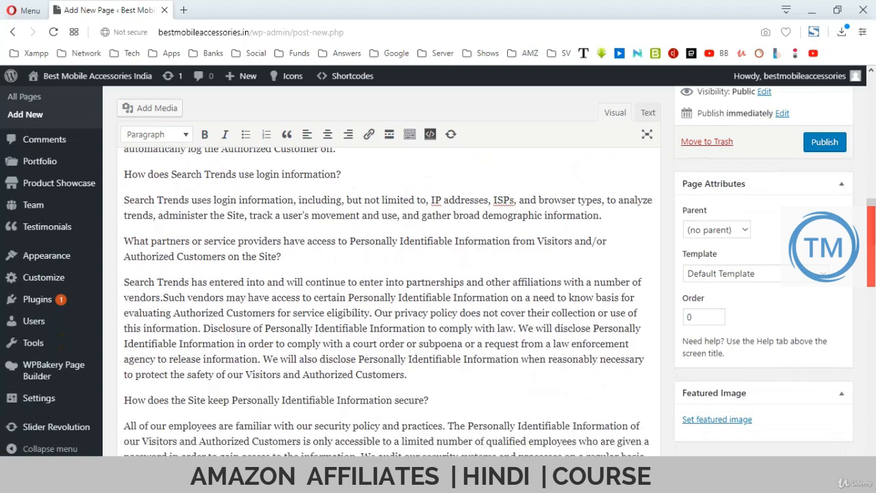
{"action": "scroll", "coordinate": [390, 301], "scroll_direction": "down", "scroll_amount": 5}
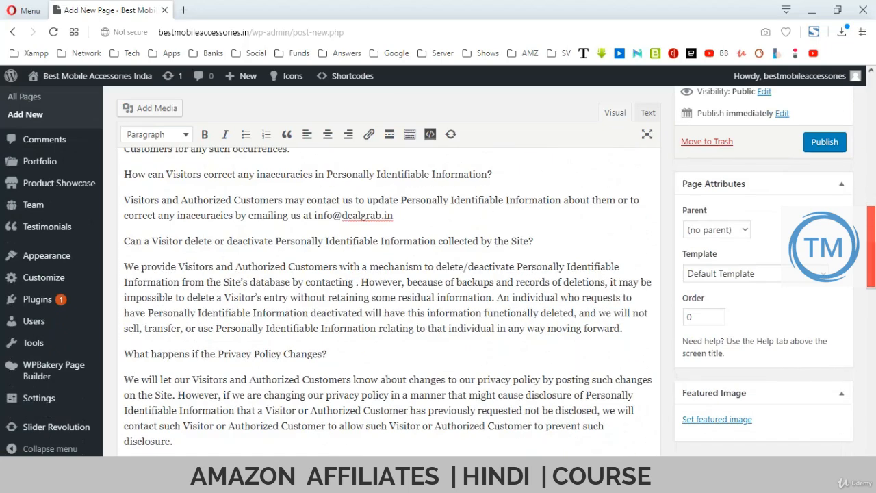
{"action": "left_click_drag", "start_coordinate": [313, 215], "coordinate": [394, 215]}
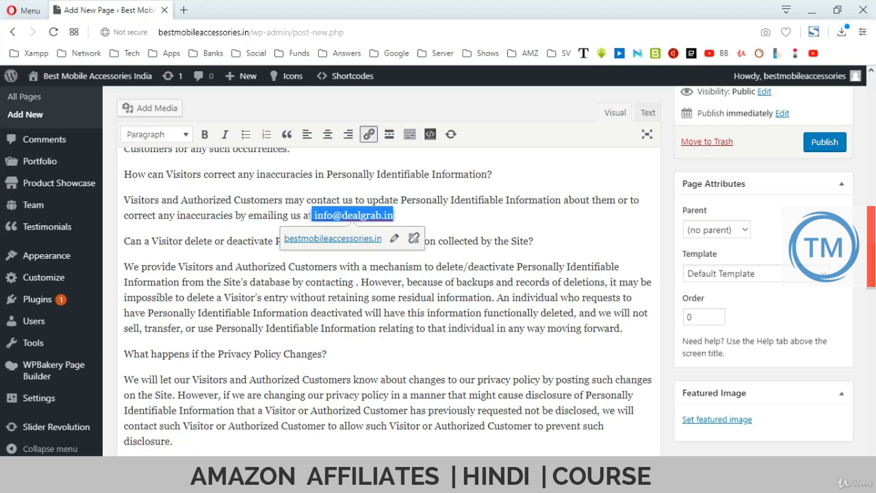
{"action": "key", "text": "BackSpace"}
{"action": "type", "text": "http://bestmobileaccessories.in"}
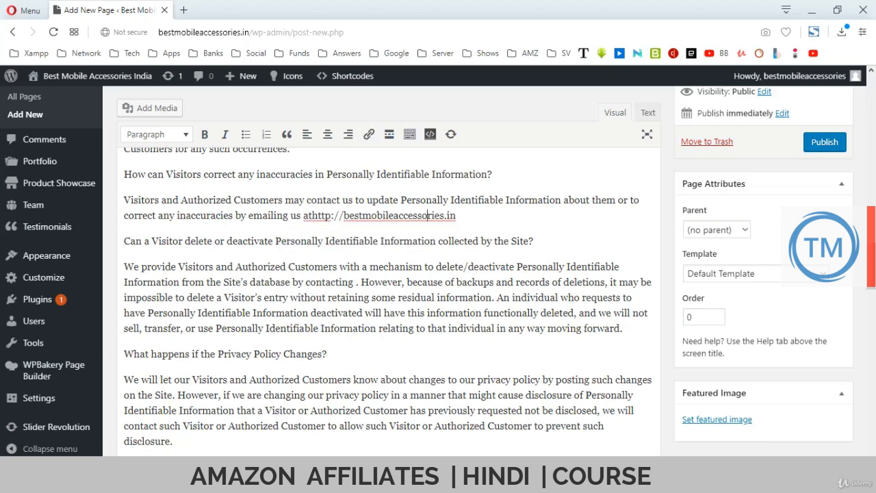
{"action": "key", "text": "Left"}
{"action": "key", "text": "Left"}
{"action": "key", "text": "Left"}
{"action": "key", "text": "Left"}
{"action": "key", "text": "Left"}
{"action": "key", "text": "Left"}
{"action": "key", "text": "Left"}
{"action": "key", "text": "Left"}
{"action": "key", "text": "Left"}
{"action": "key", "text": "Delete"}
{"action": "key", "text": "Delete"}
{"action": "key", "text": "Delete"}
{"action": "key", "text": "Delete"}
{"action": "key", "text": "Delete"}
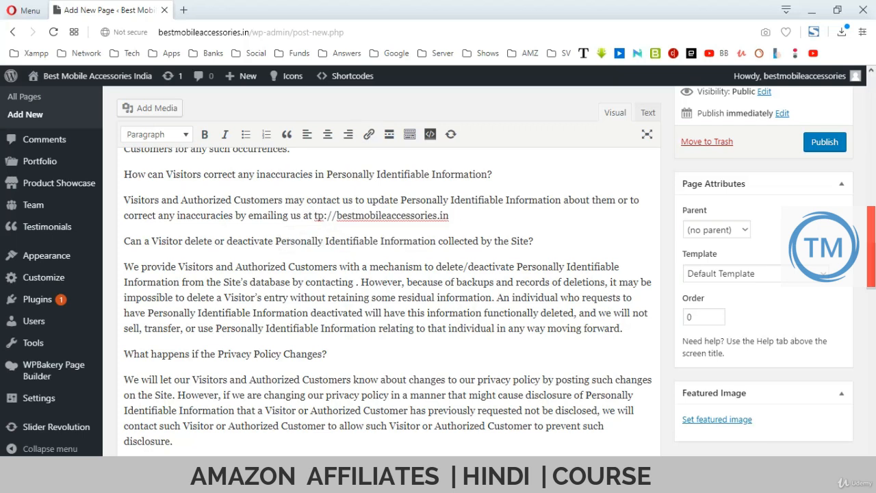
{"action": "key", "text": "Delete"}
{"action": "key", "text": "Delete"}
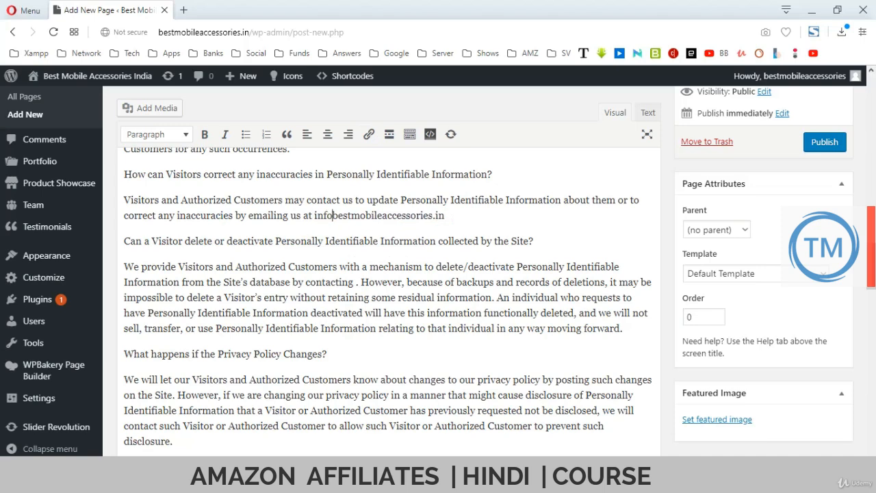
Swap the old searchtrends link under Links for the plain site address and publish.
{"action": "scroll", "coordinate": [389, 301], "scroll_direction": "down", "scroll_amount": 5}
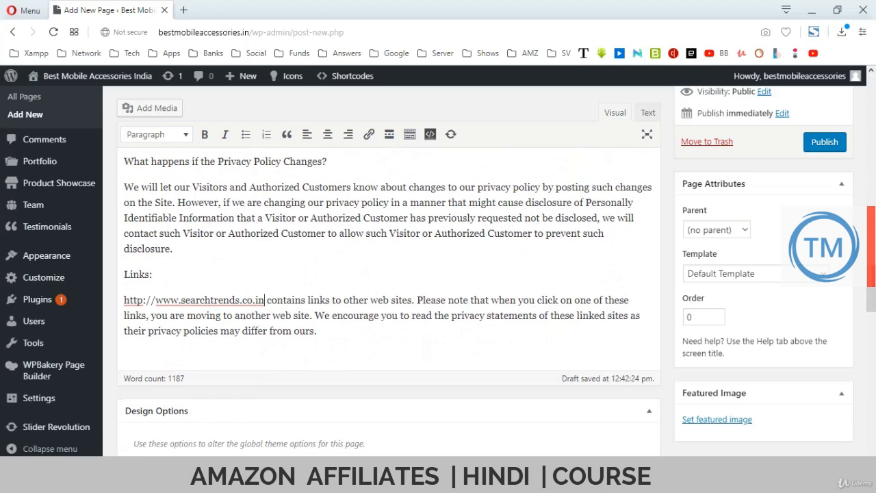
{"action": "left_click_drag", "start_coordinate": [264, 300], "coordinate": [124, 300]}
{"action": "key", "text": "ctrl+v"}
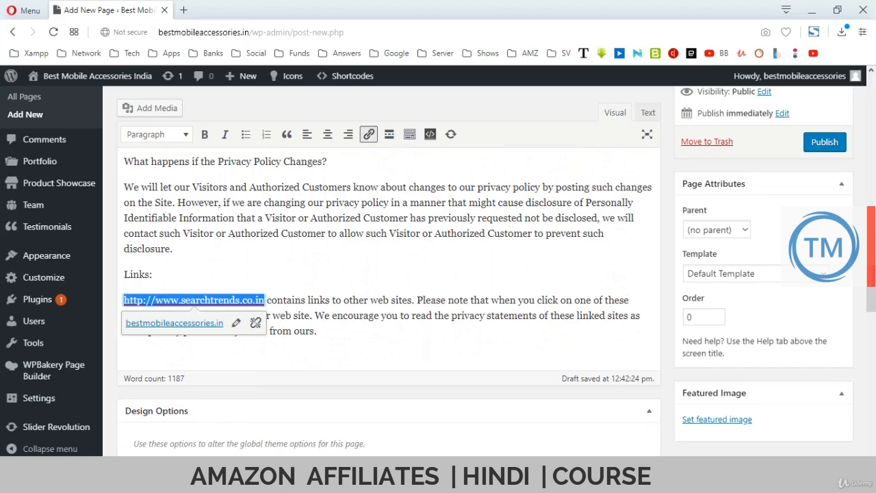
{"action": "key", "text": "BackSpace"}
{"action": "type", "text": "http://bestmobileaccessories.in"}
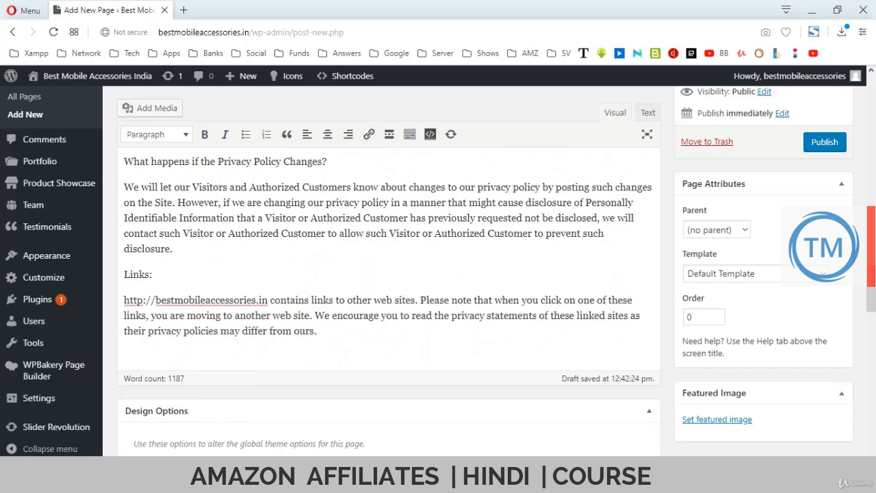
{"action": "scroll", "coordinate": [389, 274], "scroll_direction": "up", "scroll_amount": 20}
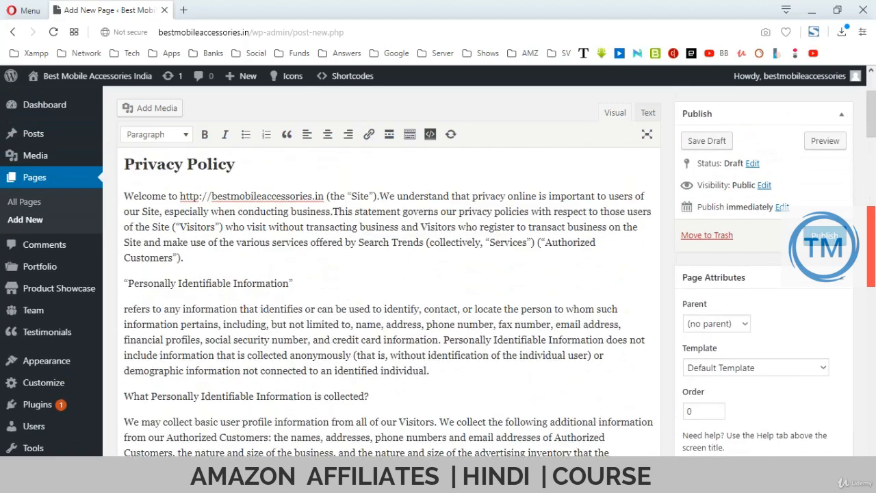
{"action": "scroll", "coordinate": [389, 273], "scroll_direction": "down", "scroll_amount": 2}
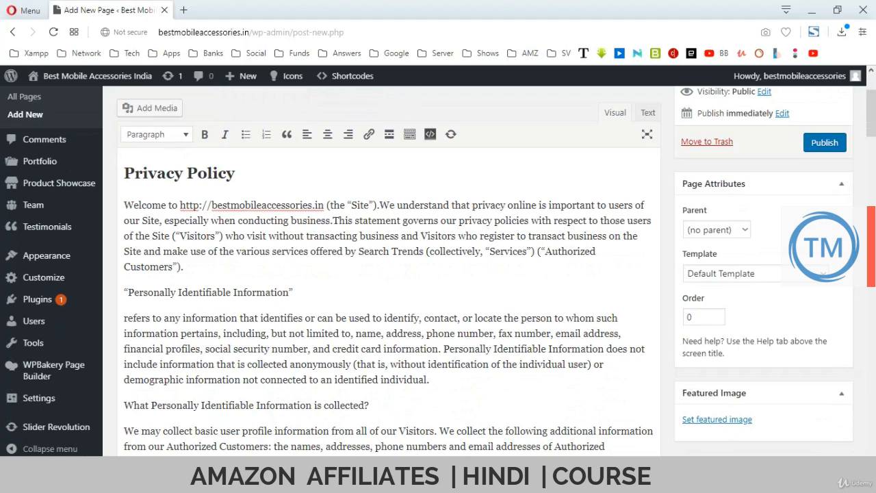
{"action": "left_click", "coordinate": [825, 142]}
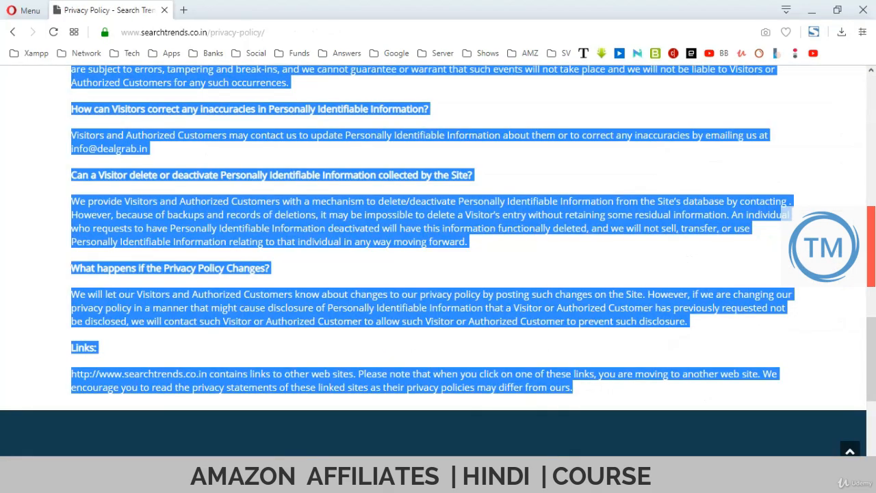
Load dealgrab.in and scroll through its Amazon Best Sellers home page.
{"action": "scroll", "coordinate": [438, 260], "scroll_direction": "up", "scroll_amount": 3}
{"action": "left_click", "coordinate": [438, 260]}
{"action": "scroll", "coordinate": [438, 260], "scroll_direction": "up", "scroll_amount": 15}
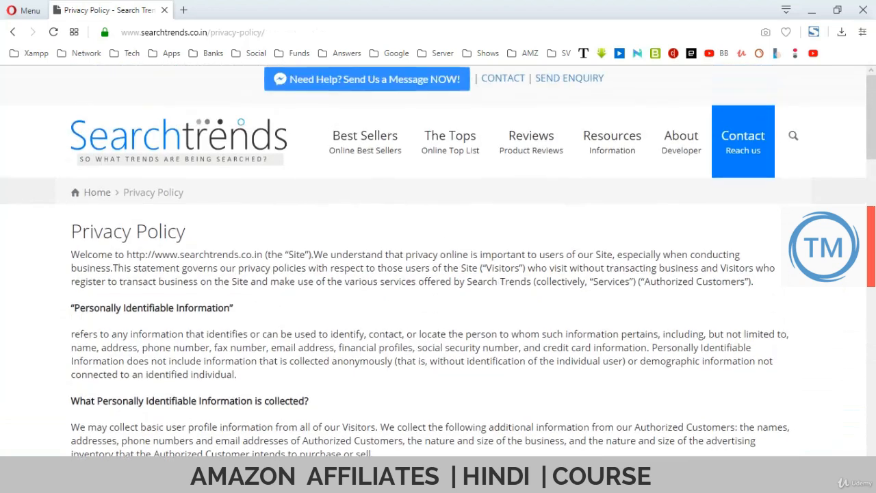
{"action": "key", "text": "ctrl+l"}
{"action": "type", "text": "dealgrab.in"}
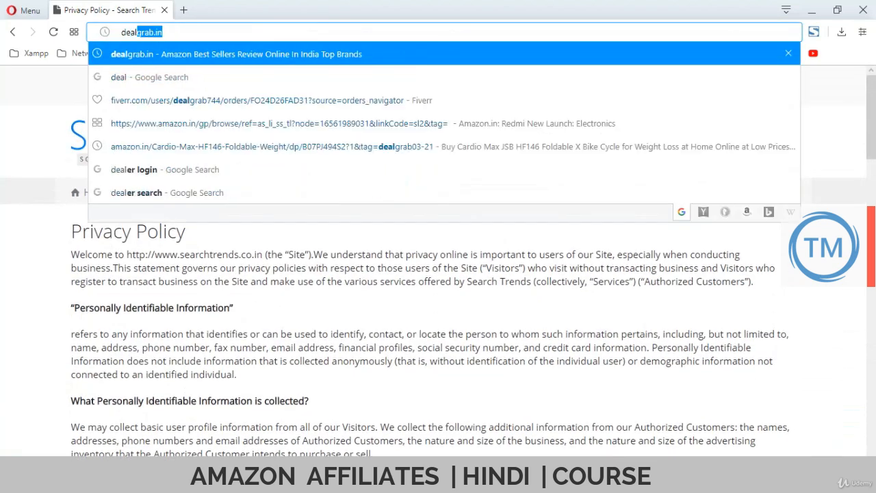
{"action": "key", "text": "Return"}
{"action": "mouse_move", "coordinate": [612, 143]}
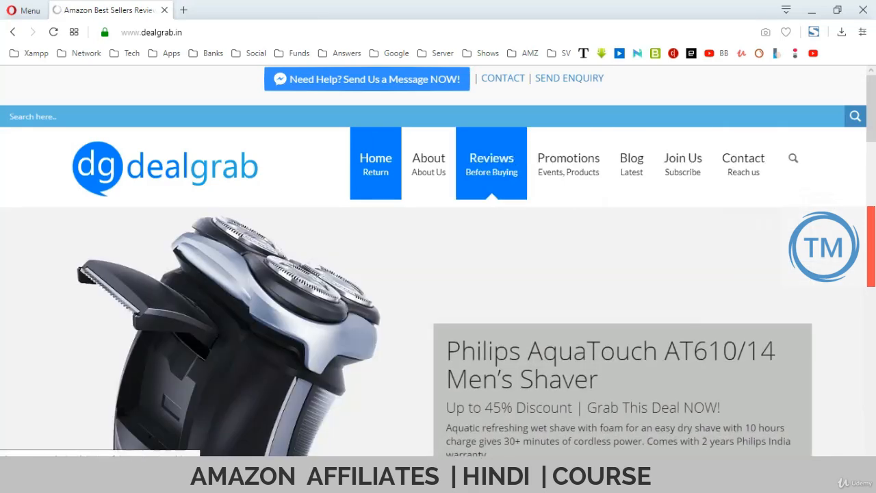
{"action": "scroll", "coordinate": [438, 261], "scroll_direction": "down", "scroll_amount": 3}
{"action": "scroll", "coordinate": [180, 244], "scroll_direction": "down", "scroll_amount": 15}
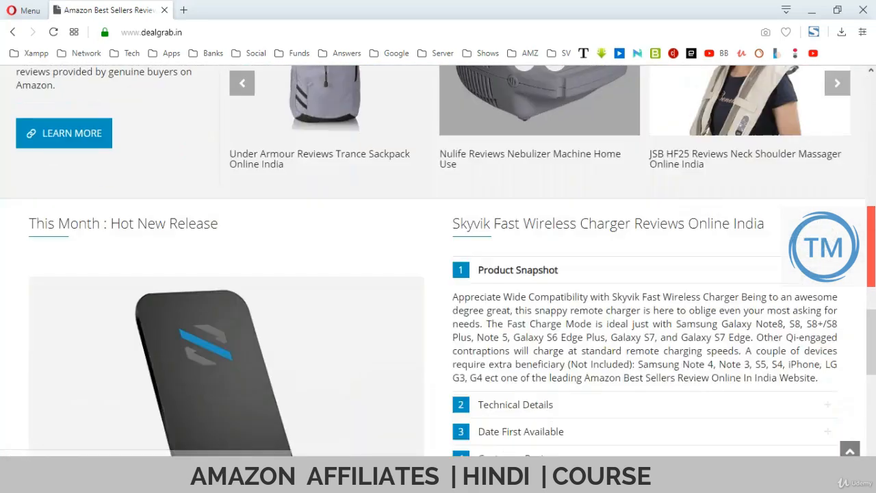
{"action": "scroll", "coordinate": [180, 248], "scroll_direction": "up", "scroll_amount": 20}
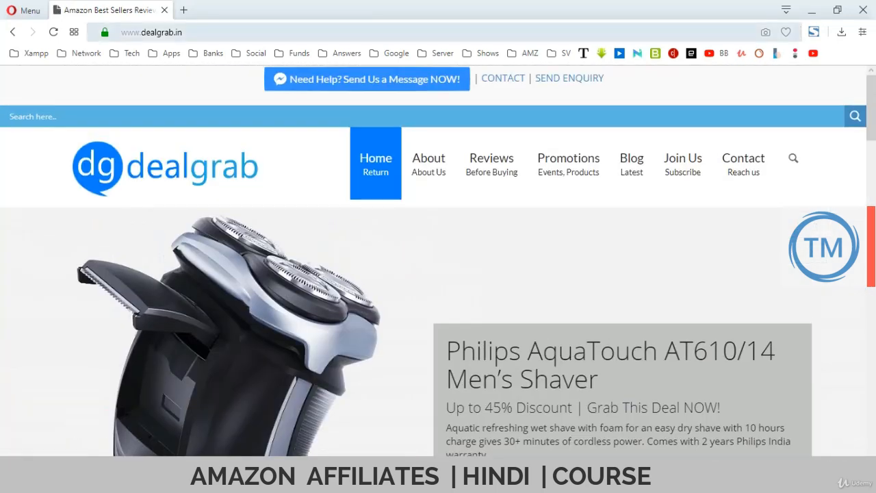
{"action": "left_click", "coordinate": [179, 32]}
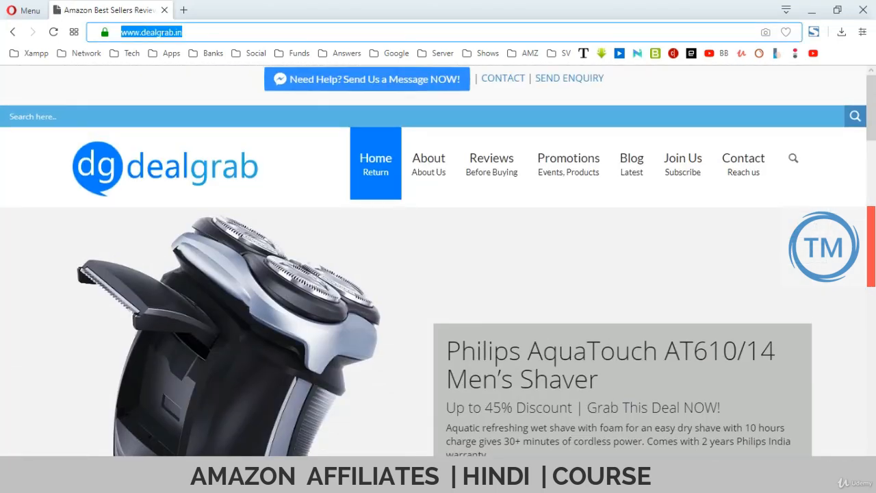
Load teckmart.com and scroll through its home page.
{"action": "type", "text": "teck"}
{"action": "key", "text": "Return"}
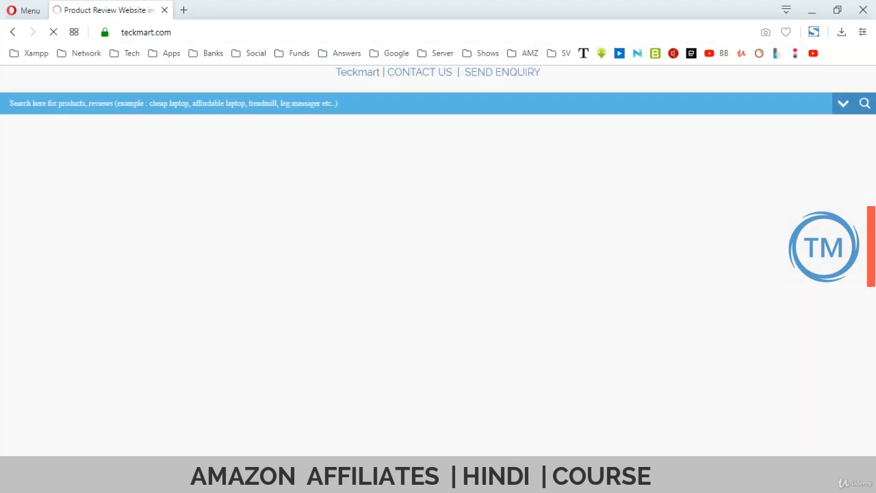
{"action": "scroll", "coordinate": [525, 157], "scroll_direction": "down", "scroll_amount": 20}
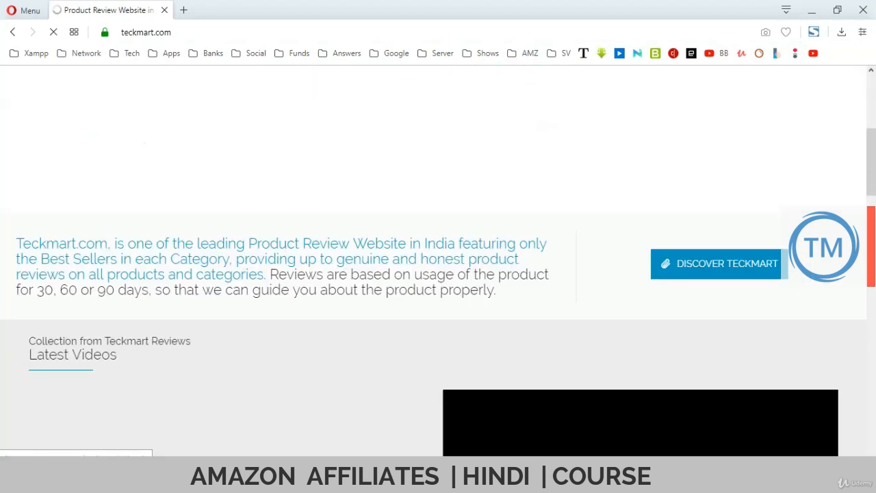
{"action": "scroll", "coordinate": [438, 260], "scroll_direction": "down", "scroll_amount": 1}
{"action": "scroll", "coordinate": [438, 261], "scroll_direction": "up", "scroll_amount": 20}
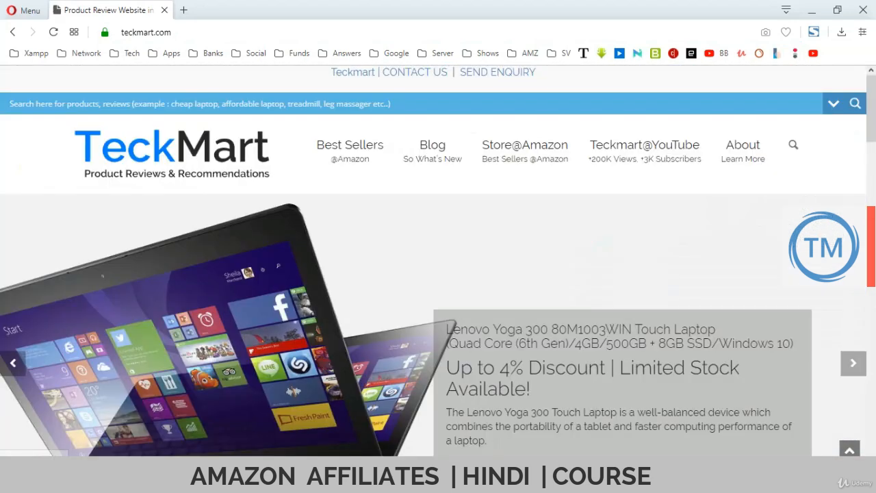
Load dhahealthcare.com and scroll down to its footer policy links.
{"action": "left_click", "coordinate": [146, 32]}
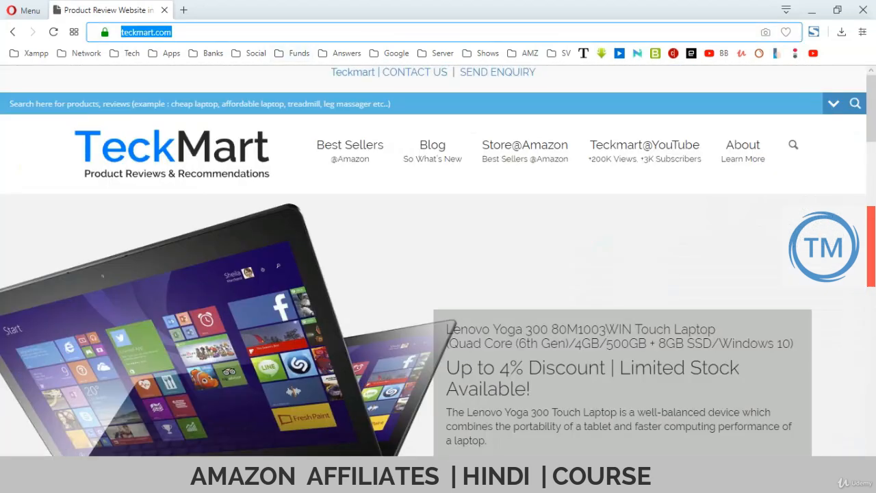
{"action": "type", "text": "dha"}
{"action": "key", "text": "Return"}
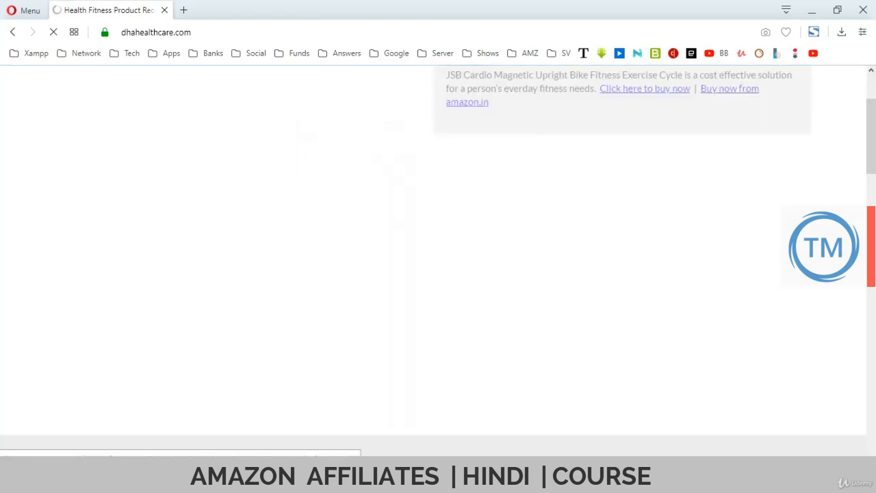
{"action": "scroll", "coordinate": [438, 260], "scroll_direction": "down", "scroll_amount": 10}
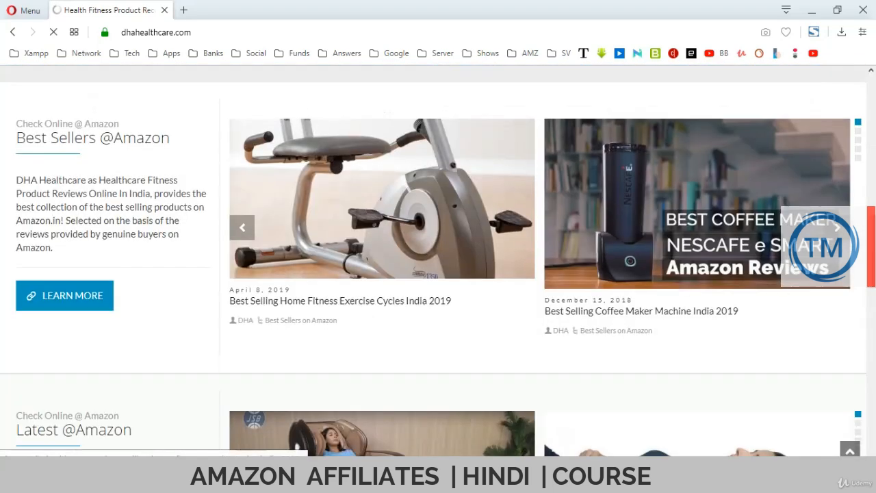
{"action": "scroll", "coordinate": [438, 261], "scroll_direction": "down", "scroll_amount": 4}
{"action": "scroll", "coordinate": [180, 305], "scroll_direction": "down", "scroll_amount": 4}
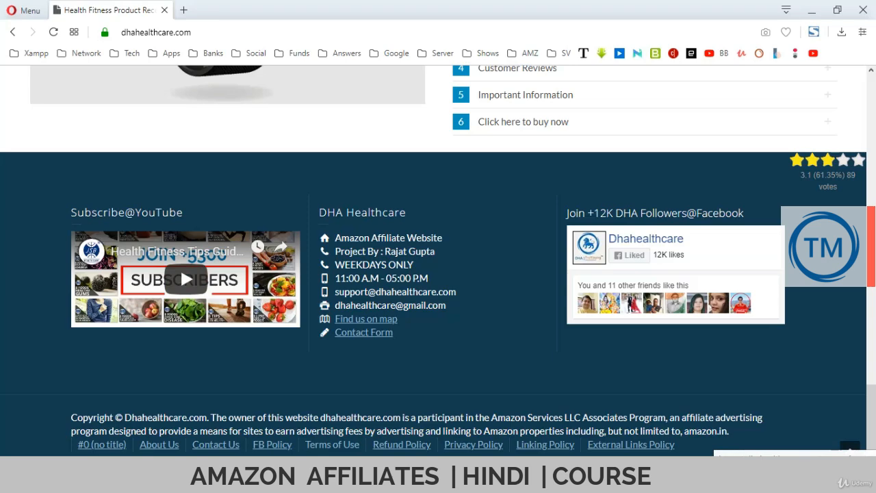
Copy the text of dhahealthcare.com's Terms of Use page and return to WordPress.
{"action": "left_click", "coordinate": [332, 445]}
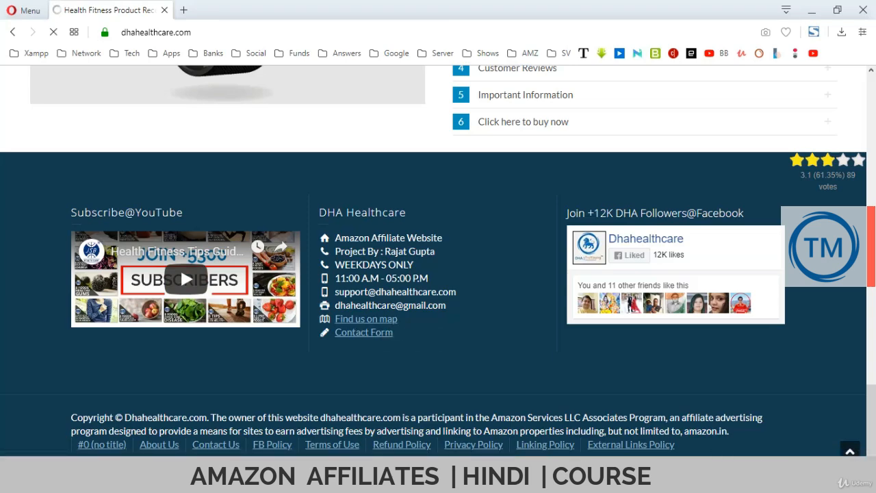
{"action": "scroll", "coordinate": [439, 260], "scroll_direction": "down", "scroll_amount": 2}
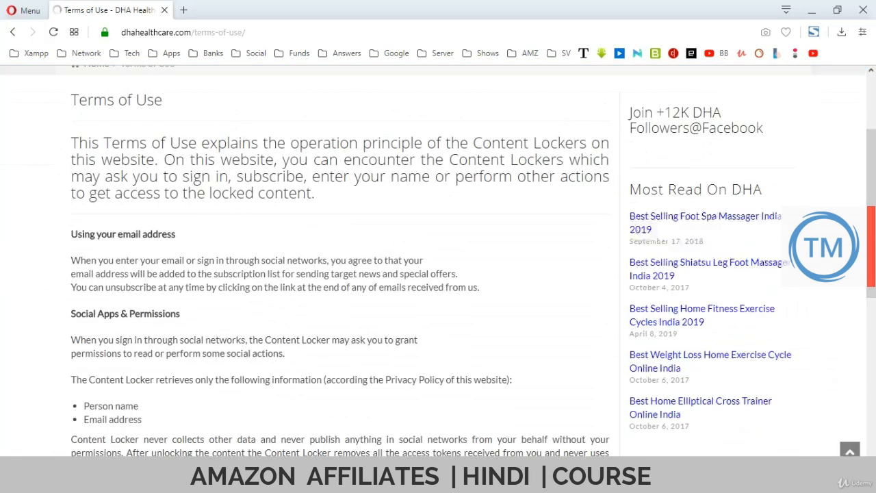
{"action": "left_click_drag", "start_coordinate": [72, 100], "coordinate": [428, 274]}
{"action": "scroll", "coordinate": [140, 406], "scroll_direction": "down", "scroll_amount": 6}
{"action": "scroll", "coordinate": [140, 406], "scroll_direction": "up", "scroll_amount": 3}
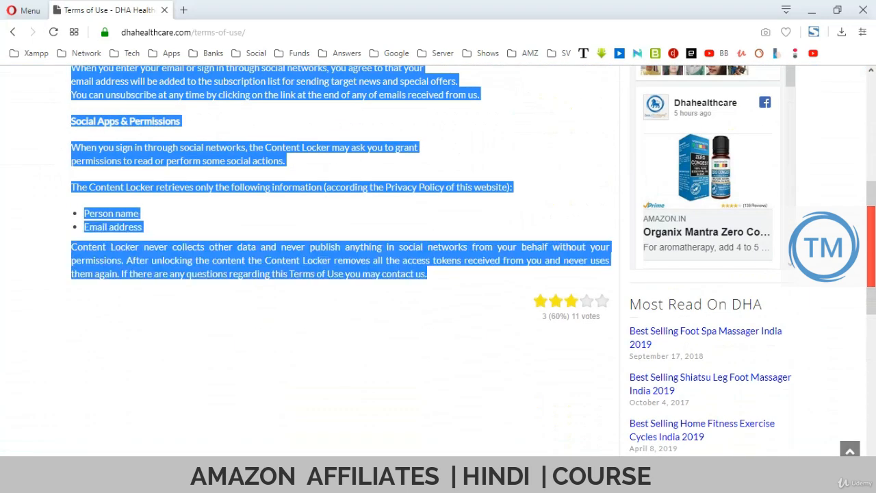
{"action": "scroll", "coordinate": [342, 260], "scroll_direction": "up", "scroll_amount": 5}
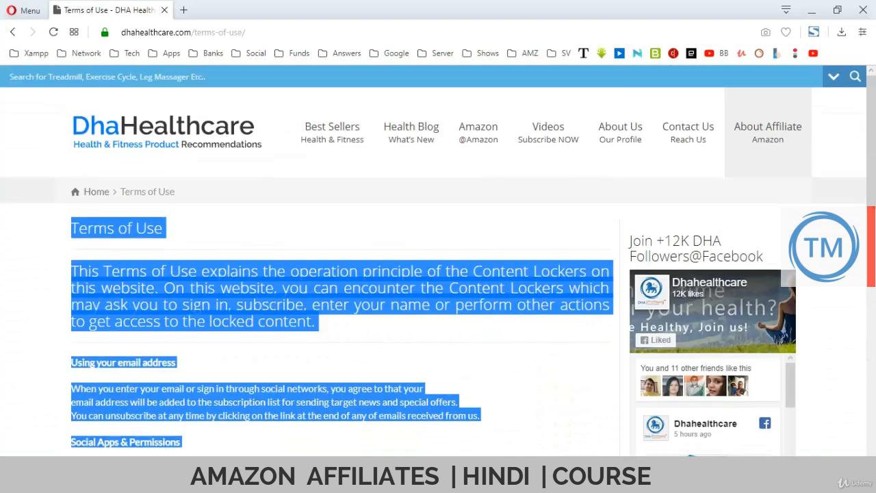
{"action": "key", "text": "alt+Tab"}
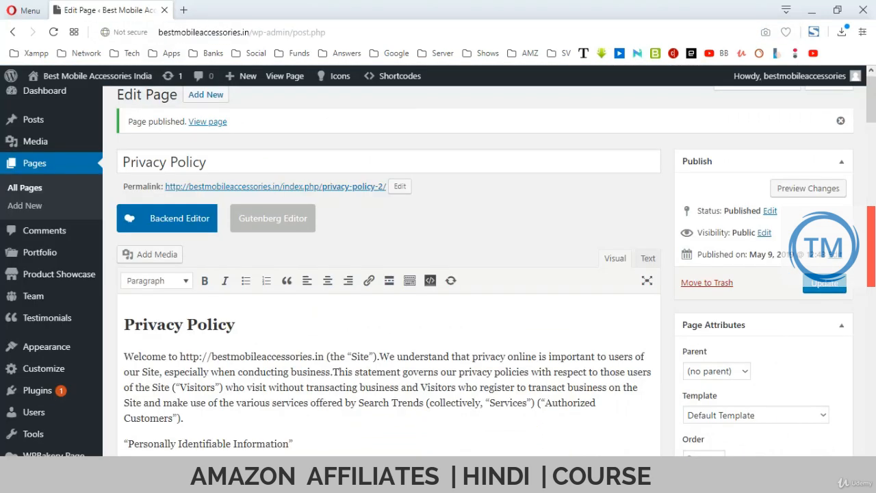
Create a new page titled 'Terms of Use', paste the copied terms into its body, and publish it.
{"action": "left_click", "coordinate": [206, 94]}
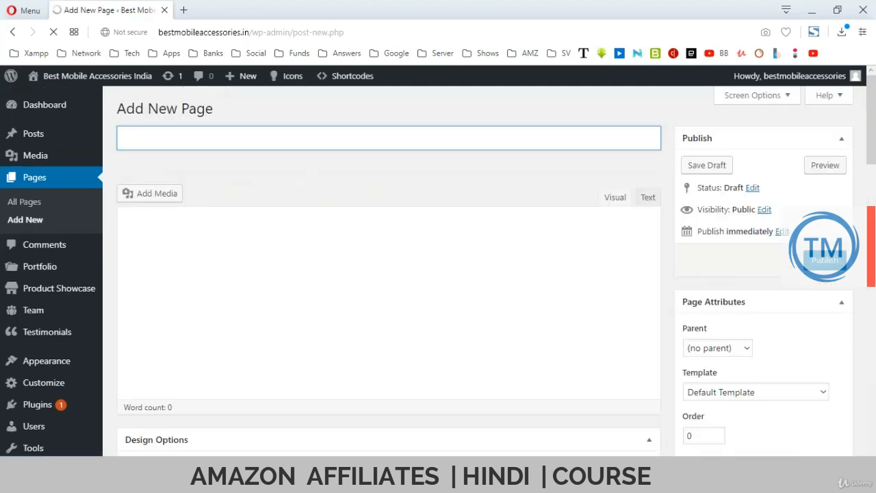
{"action": "type", "text": "Terms of "}
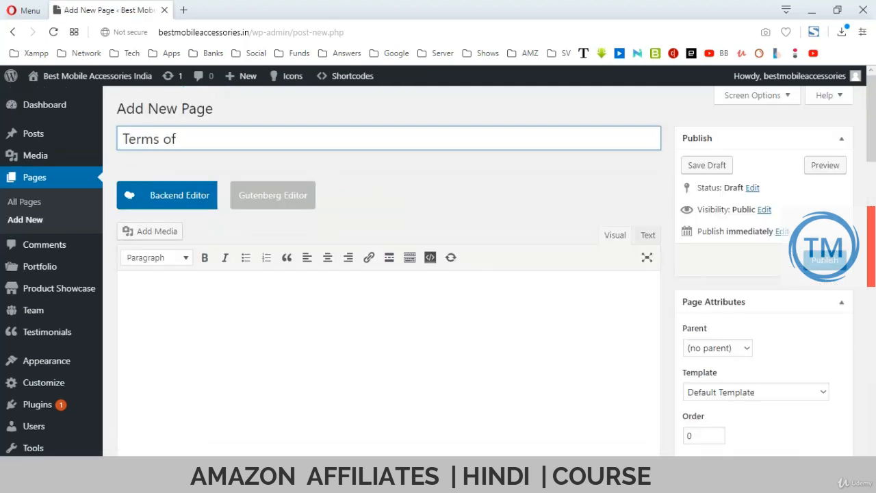
{"action": "type", "text": "Use"}
{"action": "left_click", "coordinate": [124, 295]}
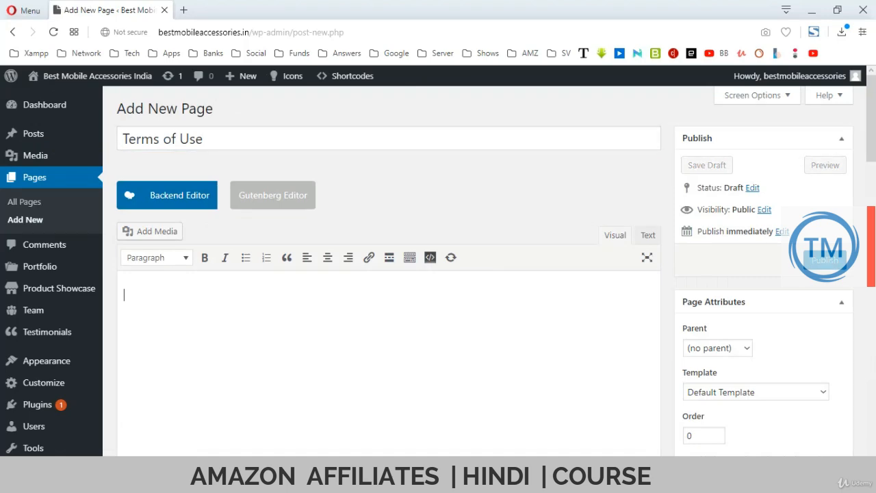
{"action": "key", "text": "ctrl+v"}
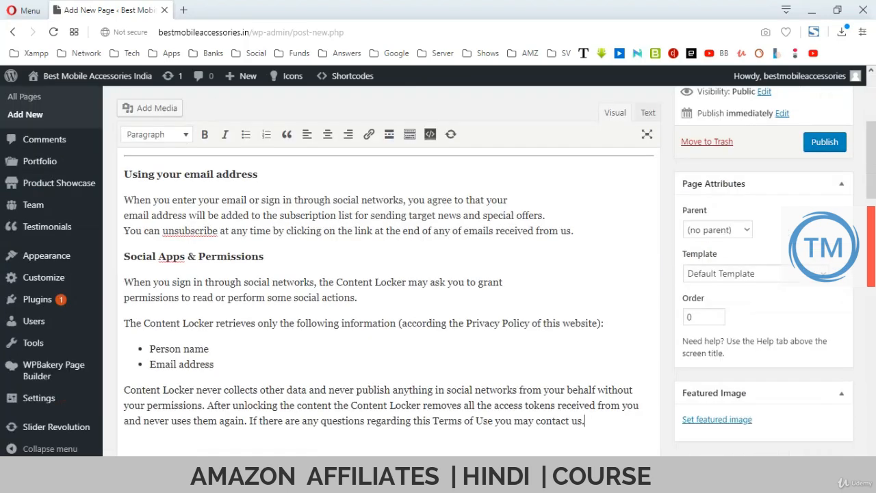
{"action": "scroll", "coordinate": [389, 274], "scroll_direction": "up", "scroll_amount": 5}
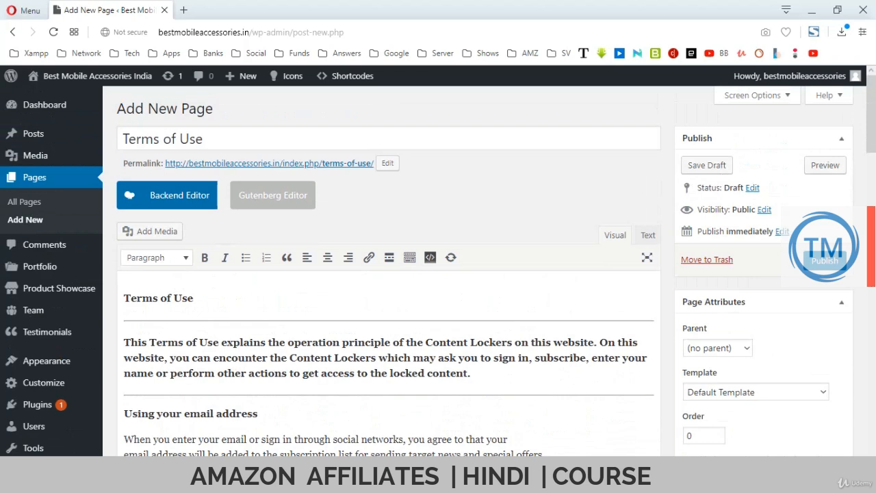
{"action": "left_click", "coordinate": [825, 260]}
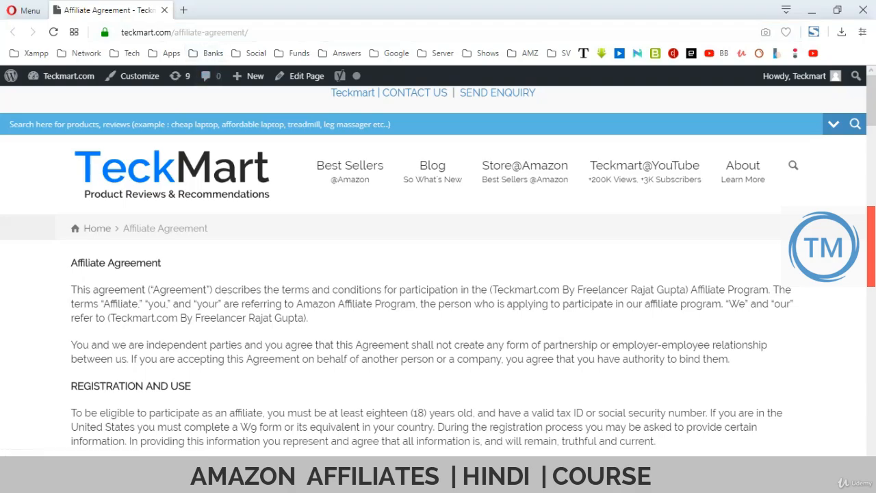
Select and copy the full Affiliate Agreement text on teckmart.com.
{"action": "left_click_drag", "start_coordinate": [71, 263], "coordinate": [153, 345]}
{"action": "scroll", "coordinate": [438, 274], "scroll_direction": "down", "scroll_amount": 5}
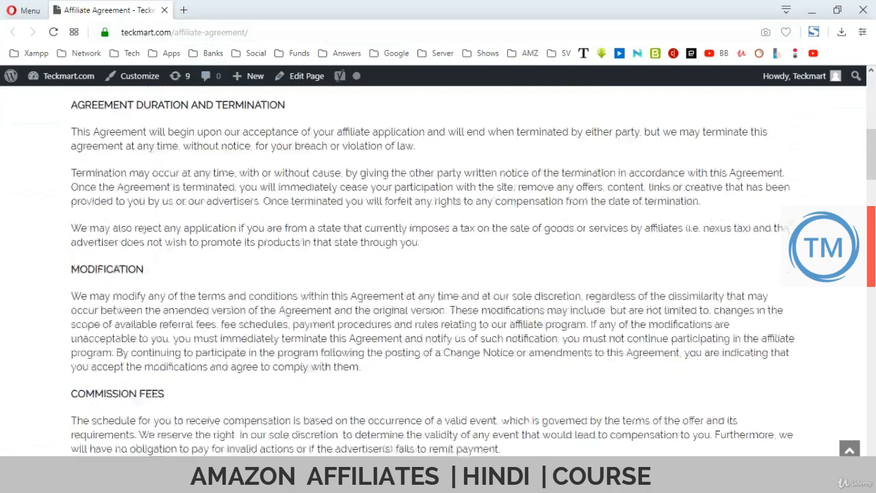
{"action": "scroll", "coordinate": [438, 273], "scroll_direction": "down", "scroll_amount": 20}
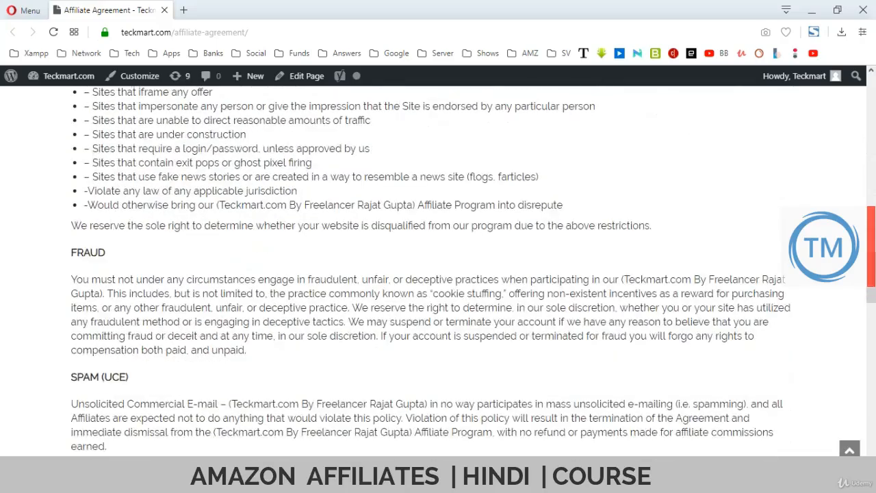
{"action": "scroll", "coordinate": [438, 274], "scroll_direction": "down", "scroll_amount": 20}
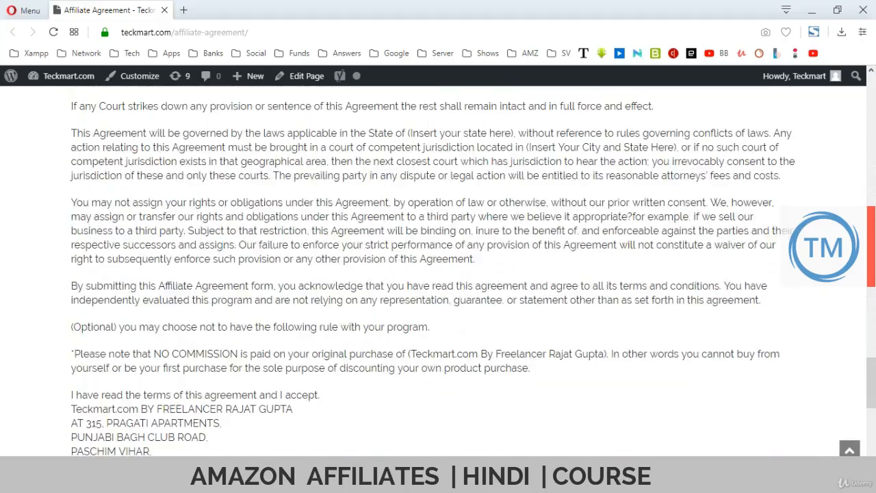
{"action": "scroll", "coordinate": [438, 274], "scroll_direction": "down", "scroll_amount": 5}
{"action": "left_click", "coordinate": [184, 237], "text": "shift"}
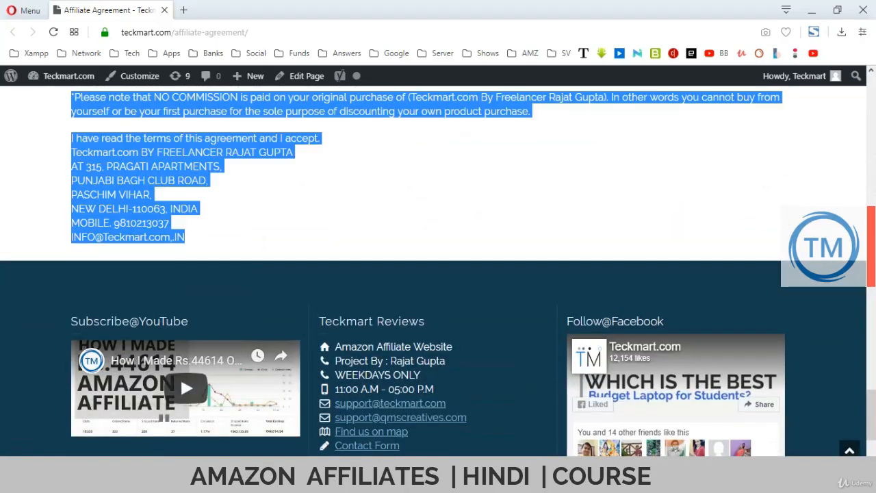
Switch back to the Best Mobile Accessories India page editor window.
{"action": "scroll", "coordinate": [439, 274], "scroll_direction": "up", "scroll_amount": 2}
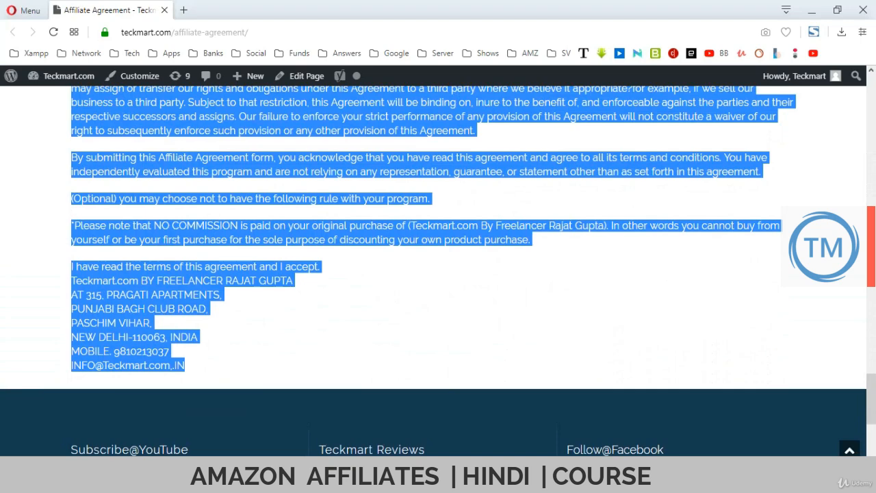
{"action": "left_click", "coordinate": [274, 481]}
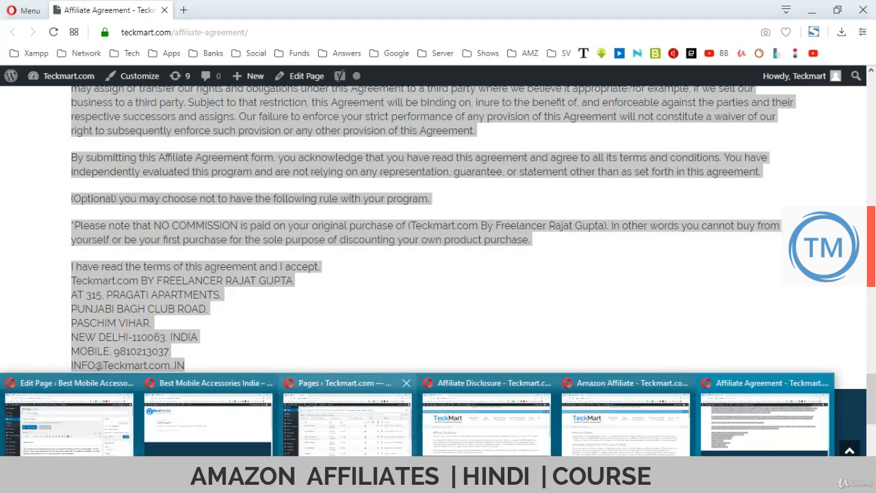
{"action": "left_click", "coordinate": [68, 421]}
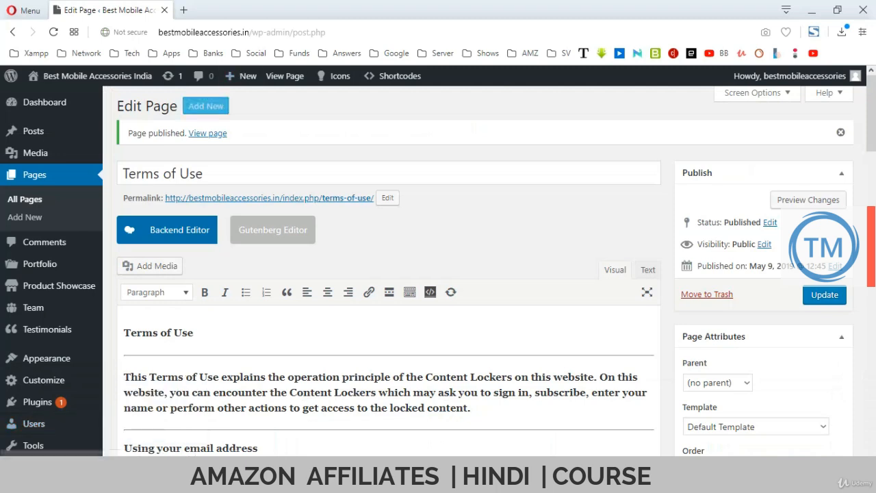
Start a new page and paste the copied affiliate agreement into its body.
{"action": "left_click", "coordinate": [205, 106]}
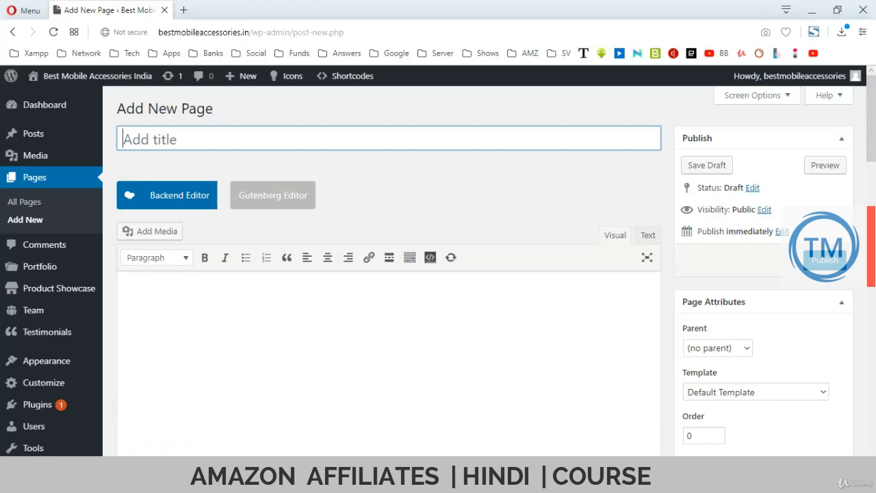
{"action": "left_click", "coordinate": [124, 295]}
{"action": "key", "text": "ctrl+v"}
Copy the 'Affiliate Agreement' heading into the page title field.
{"action": "scroll", "coordinate": [388, 301], "scroll_direction": "up", "scroll_amount": 20}
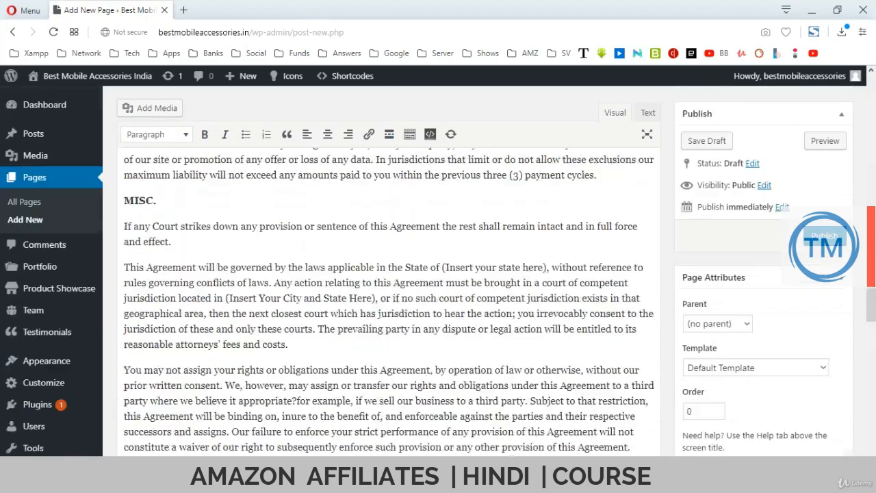
{"action": "scroll", "coordinate": [389, 301], "scroll_direction": "up", "scroll_amount": 15}
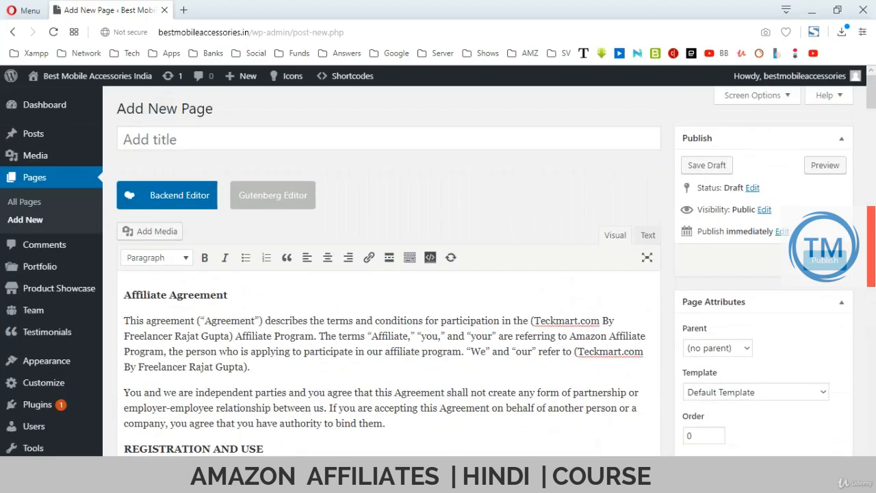
{"action": "left_click_drag", "start_coordinate": [230, 295], "coordinate": [124, 296]}
{"action": "key", "text": "ctrl+c"}
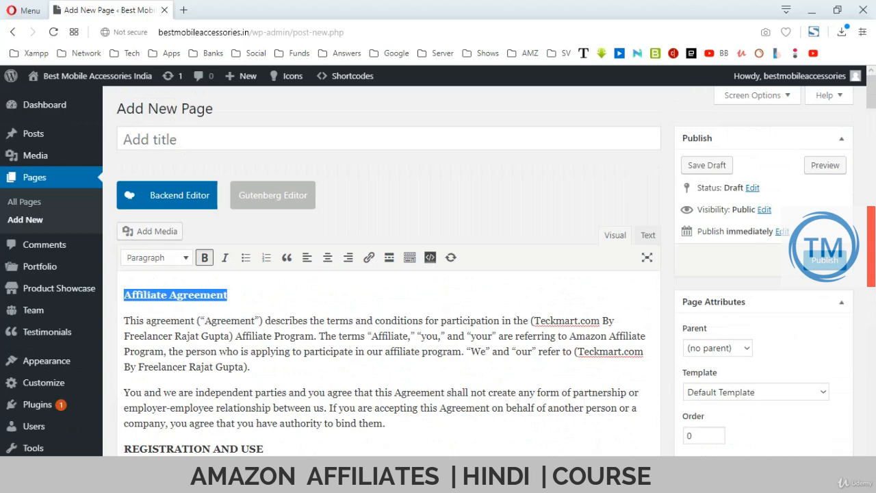
{"action": "left_click", "coordinate": [274, 139]}
{"action": "key", "text": "ctrl+v"}
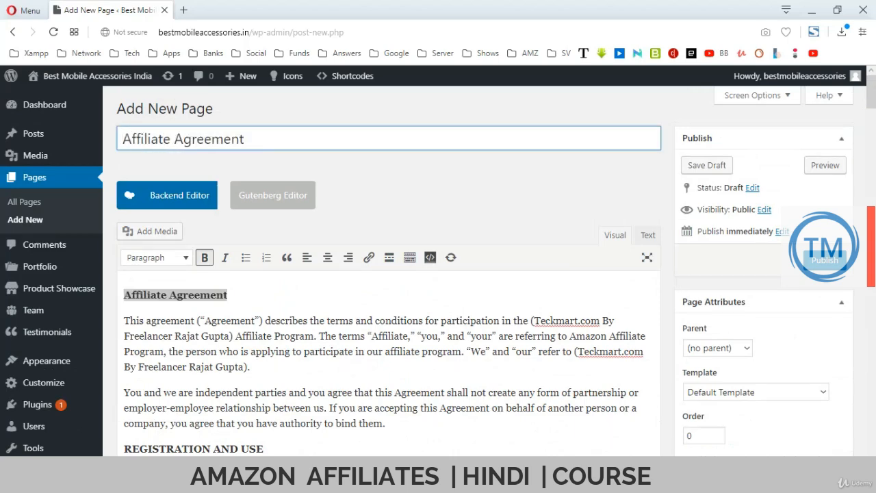
{"action": "scroll", "coordinate": [389, 301], "scroll_direction": "down", "scroll_amount": 2}
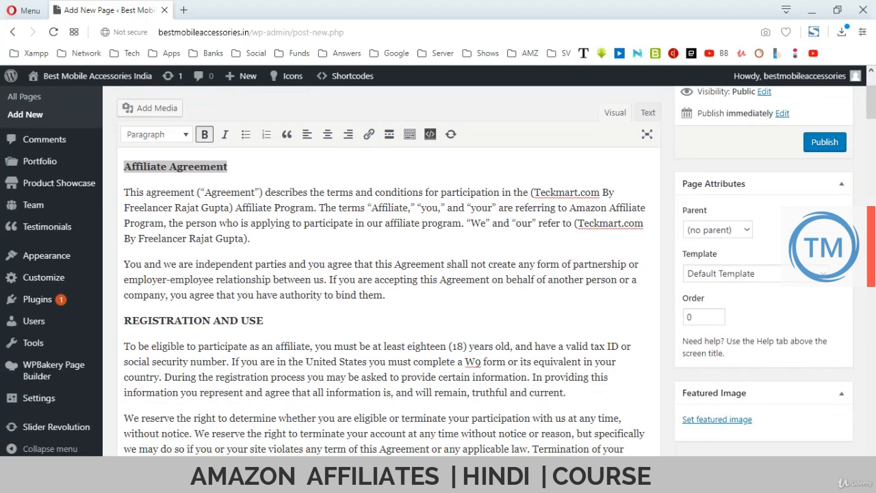
Replace the first two Teckmart.com mentions near the top with bestmobileaccessories.in.
{"action": "left_click_drag", "start_coordinate": [534, 192], "coordinate": [600, 192]}
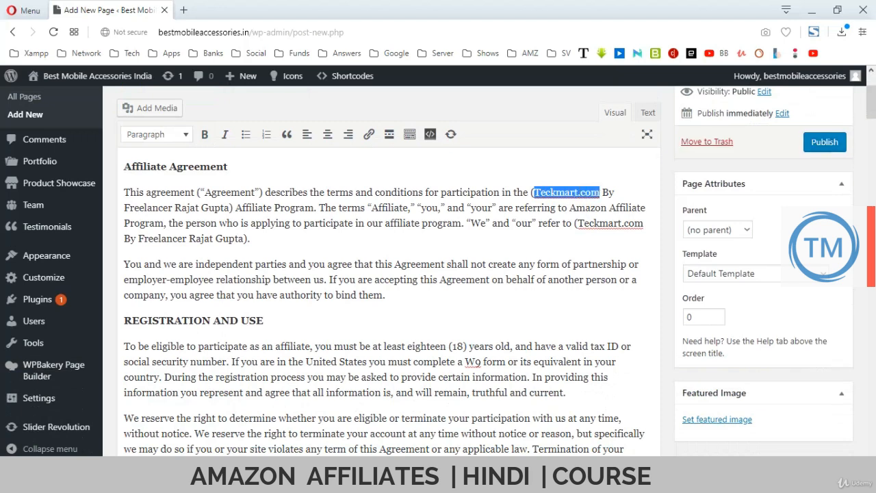
{"action": "left_click_drag", "start_coordinate": [241, 33], "coordinate": [158, 32]}
{"action": "key", "text": "ctrl+c"}
{"action": "left_click", "coordinate": [551, 192]}
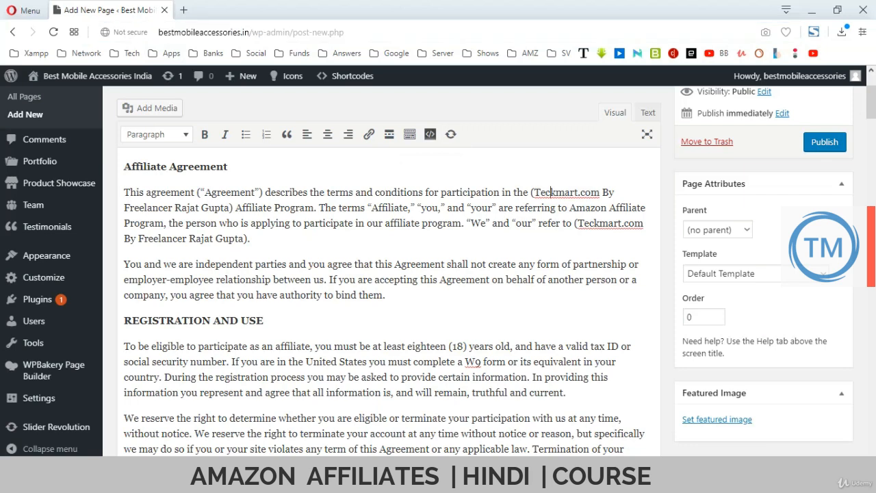
{"action": "left_click_drag", "start_coordinate": [534, 192], "coordinate": [599, 192]}
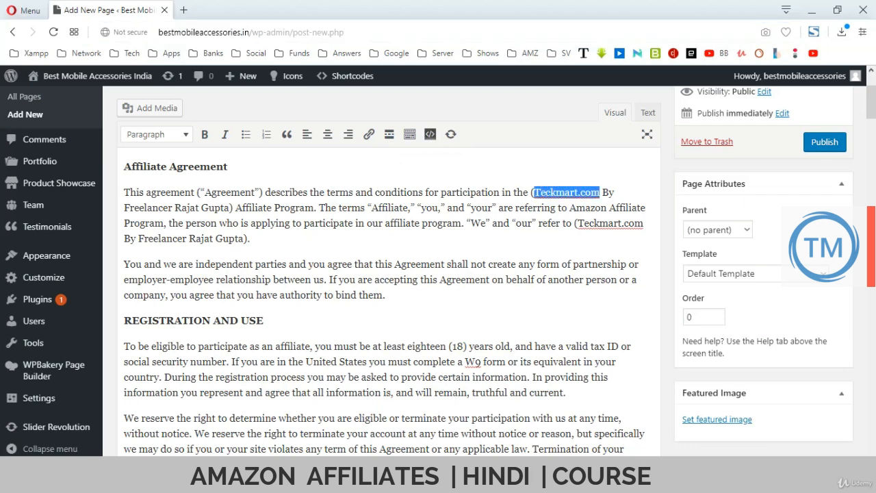
{"action": "key", "text": "BackSpace"}
{"action": "key", "text": "ctrl+v"}
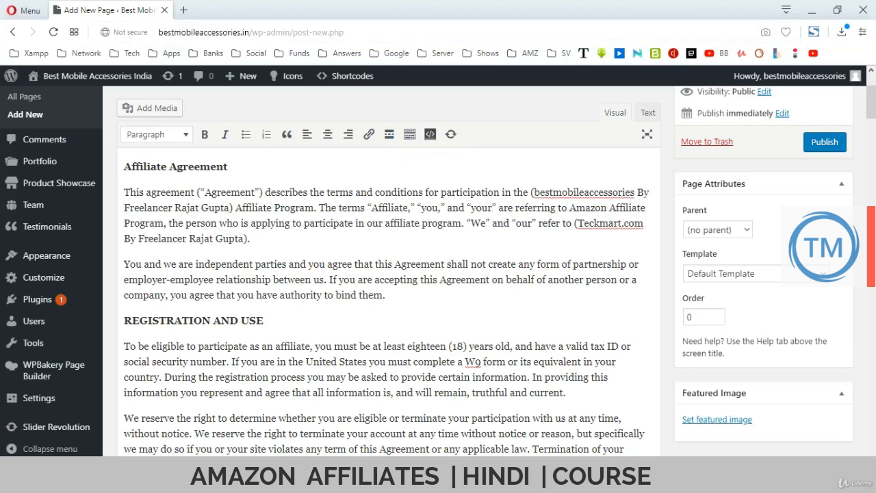
{"action": "type", "text": ".in"}
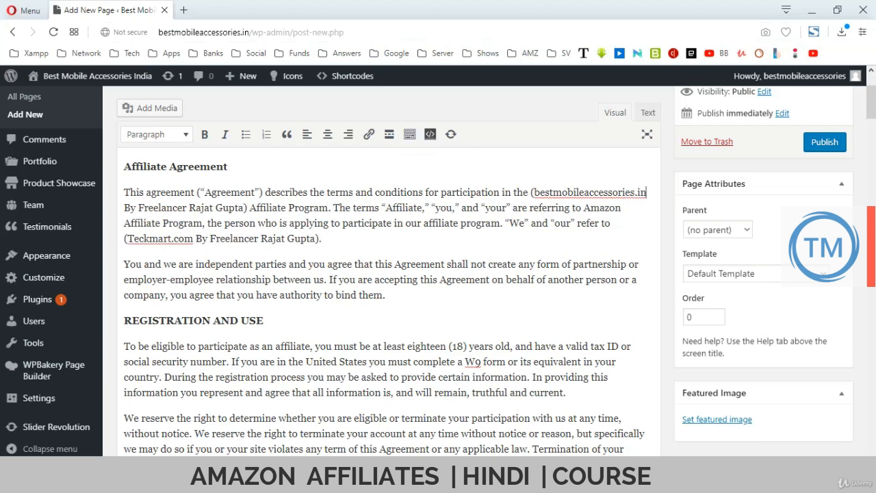
{"action": "key", "text": "ctrl+shift+Left"}
{"action": "key", "text": "ctrl+c"}
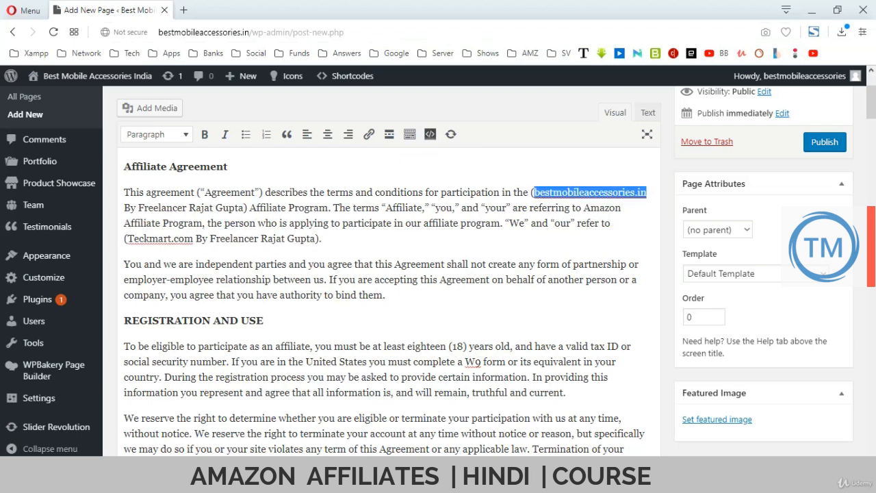
{"action": "left_click_drag", "start_coordinate": [194, 238], "coordinate": [128, 238]}
{"action": "key", "text": "ctrl+v"}
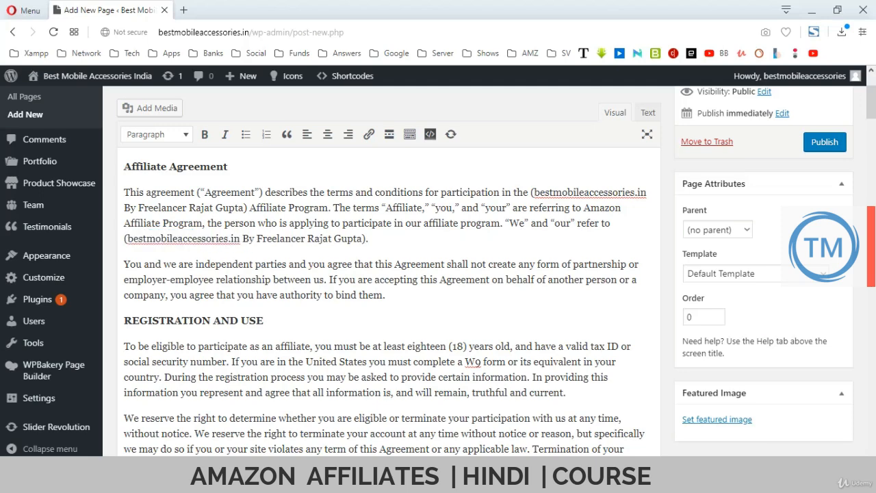
Replace the three Teckmart.com mentions in the ORDER PROCESSING paragraph with bestmobileaccessories.in.
{"action": "scroll", "coordinate": [390, 301], "scroll_direction": "down", "scroll_amount": 2}
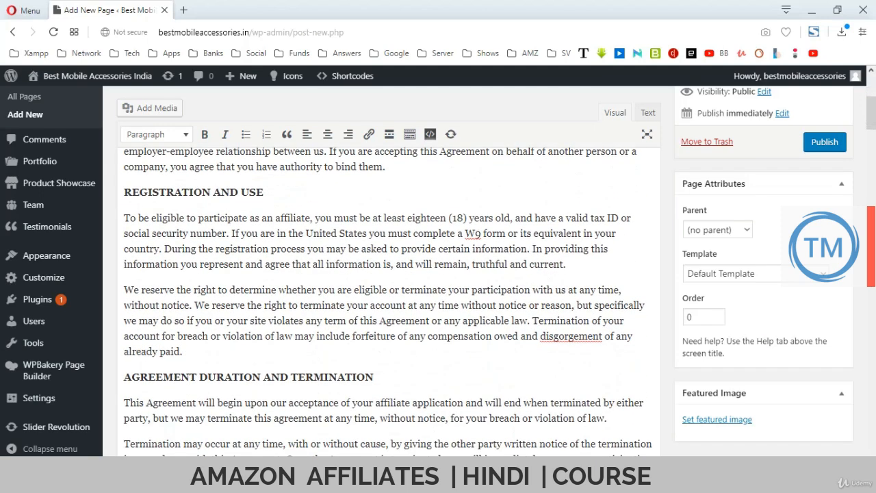
{"action": "scroll", "coordinate": [391, 301], "scroll_direction": "down", "scroll_amount": 1}
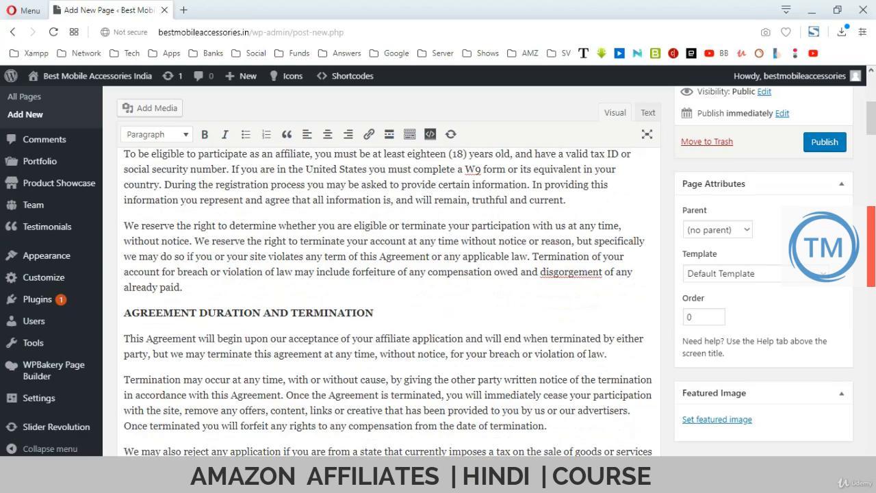
{"action": "scroll", "coordinate": [391, 302], "scroll_direction": "down", "scroll_amount": 3}
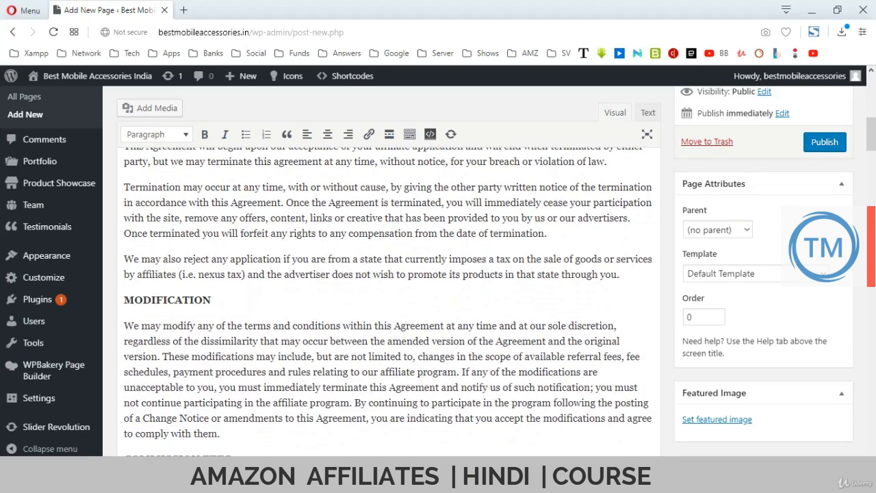
{"action": "scroll", "coordinate": [390, 301], "scroll_direction": "down", "scroll_amount": 4}
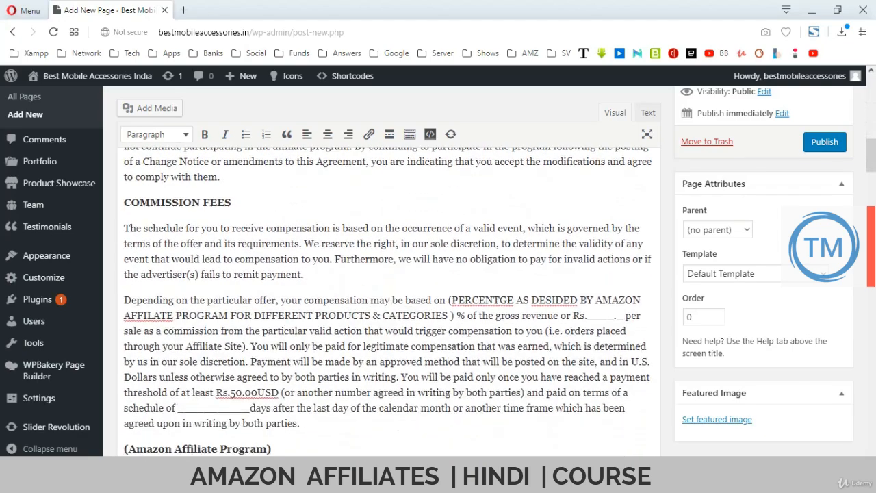
{"action": "scroll", "coordinate": [390, 301], "scroll_direction": "down", "scroll_amount": 2}
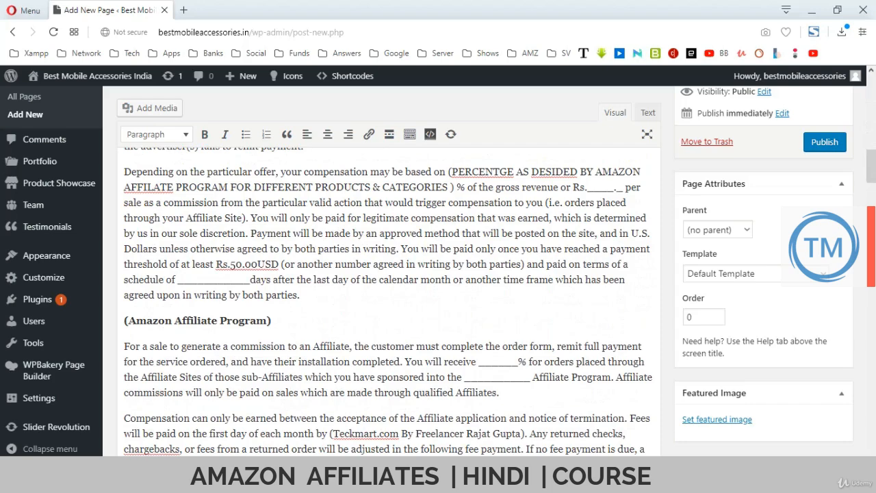
{"action": "scroll", "coordinate": [391, 301], "scroll_direction": "down", "scroll_amount": 4}
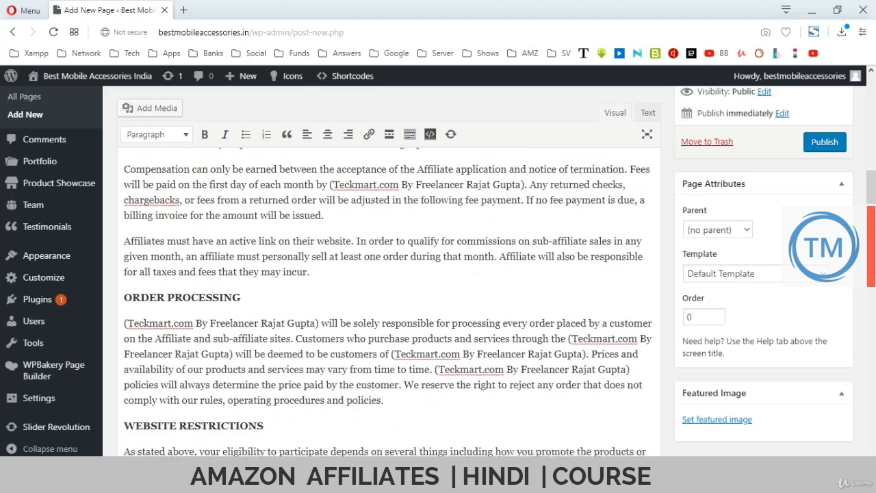
{"action": "scroll", "coordinate": [390, 302], "scroll_direction": "down", "scroll_amount": 1}
{"action": "left_click_drag", "start_coordinate": [194, 252], "coordinate": [128, 252]}
{"action": "key", "text": "ctrl+v"}
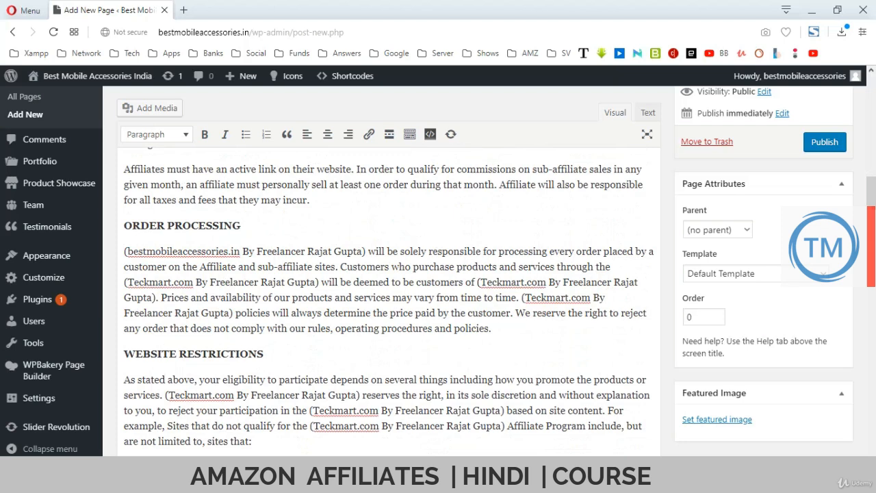
{"action": "left_click_drag", "start_coordinate": [480, 282], "coordinate": [546, 282]}
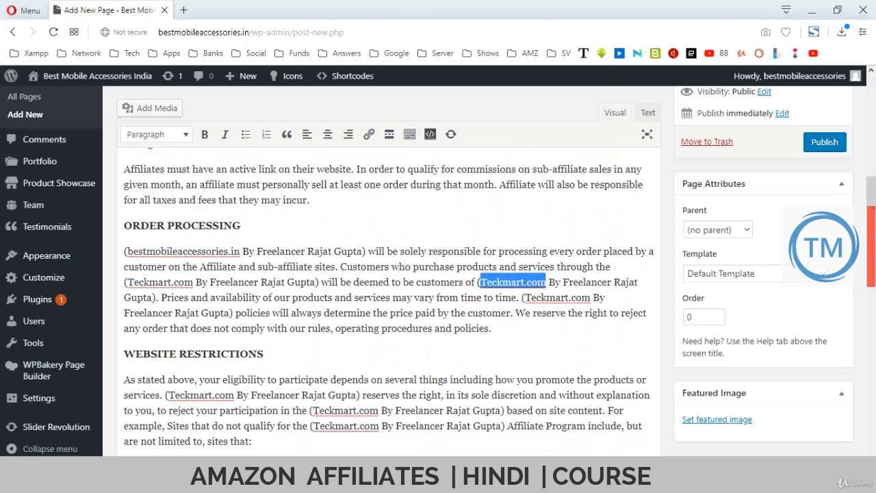
{"action": "key", "text": "ctrl+v"}
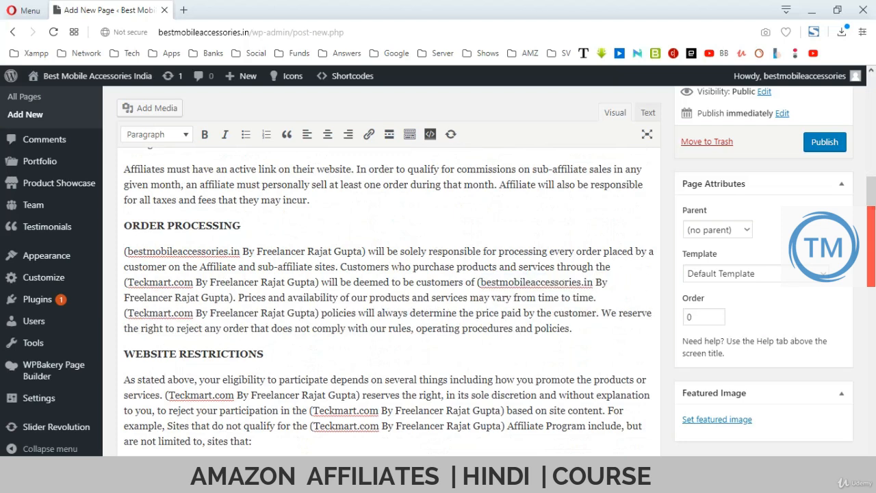
{"action": "double_click", "coordinate": [162, 313]}
{"action": "key", "text": "ctrl+v"}
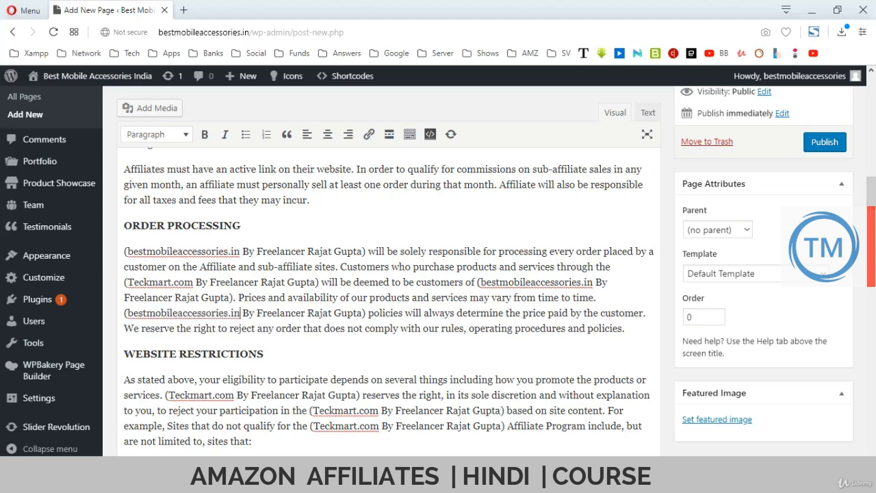
{"action": "scroll", "coordinate": [389, 302], "scroll_direction": "down", "scroll_amount": 1}
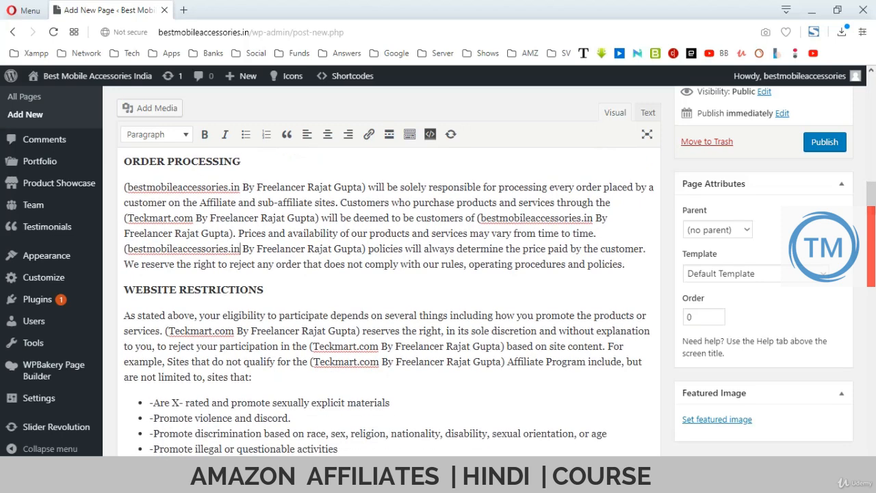
Replace the four Teckmart.com mentions in the WEBSITE RESTRICTIONS section with bestmobileaccessories.in.
{"action": "left_click_drag", "start_coordinate": [168, 330], "coordinate": [234, 331]}
{"action": "type", "text": "bestmobileaccessories.in"}
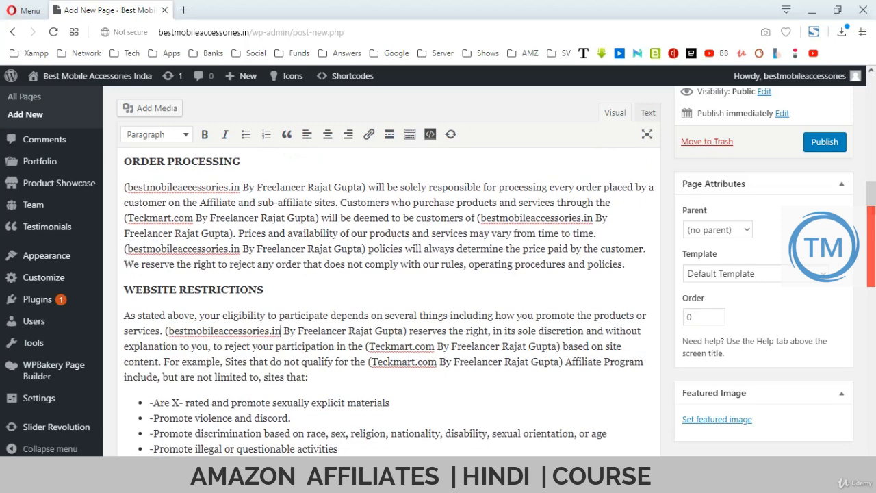
{"action": "left_click_drag", "start_coordinate": [369, 346], "coordinate": [434, 346]}
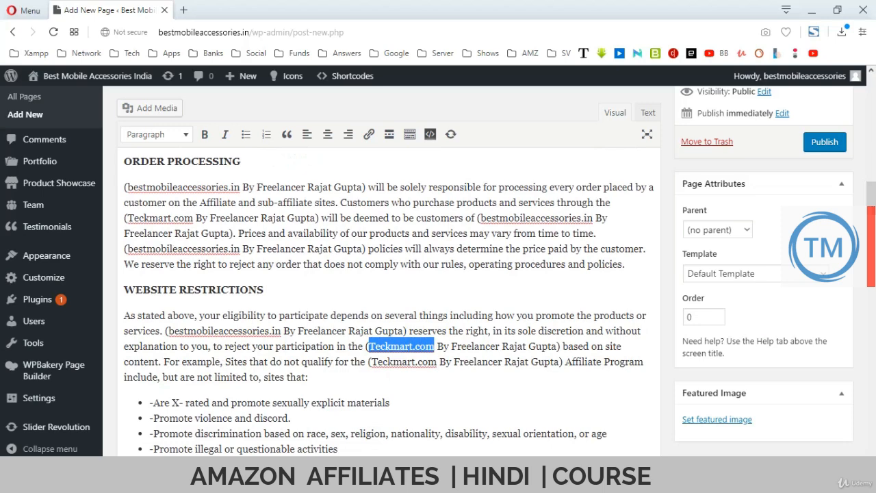
{"action": "type", "text": "bestmobileaccessories.in"}
{"action": "left_click_drag", "start_coordinate": [388, 361], "coordinate": [455, 361]}
{"action": "left_click", "coordinate": [390, 403]}
{"action": "type", "text": "bestmobileaccessories.in"}
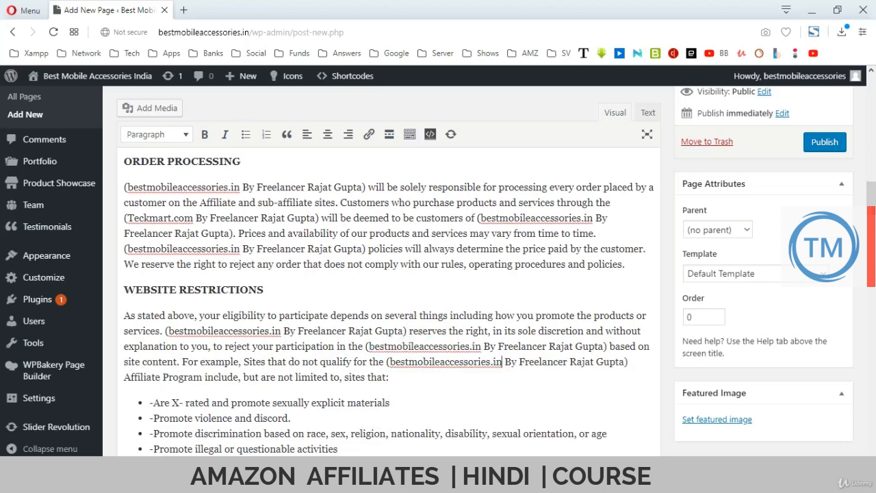
{"action": "scroll", "coordinate": [389, 301], "scroll_direction": "down", "scroll_amount": 10}
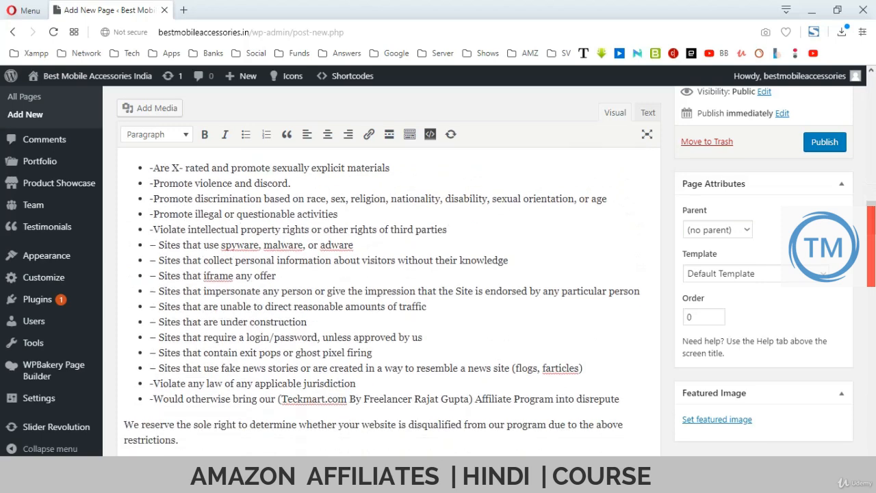
{"action": "scroll", "coordinate": [389, 301], "scroll_direction": "down", "scroll_amount": 2}
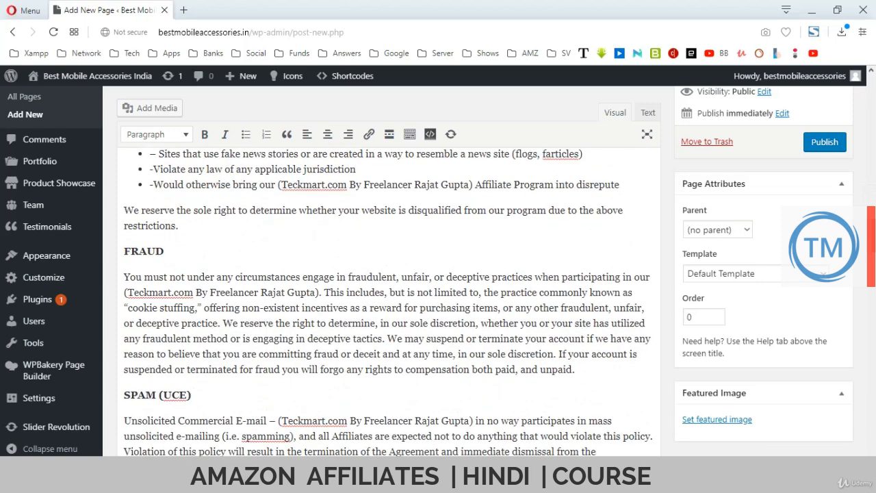
{"action": "left_click_drag", "start_coordinate": [281, 185], "coordinate": [348, 185]}
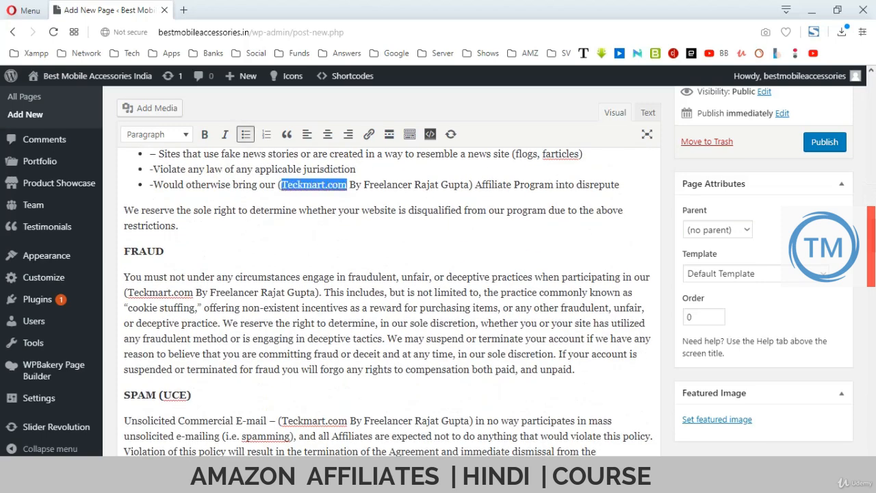
{"action": "type", "text": "bestmobileaccessories.in"}
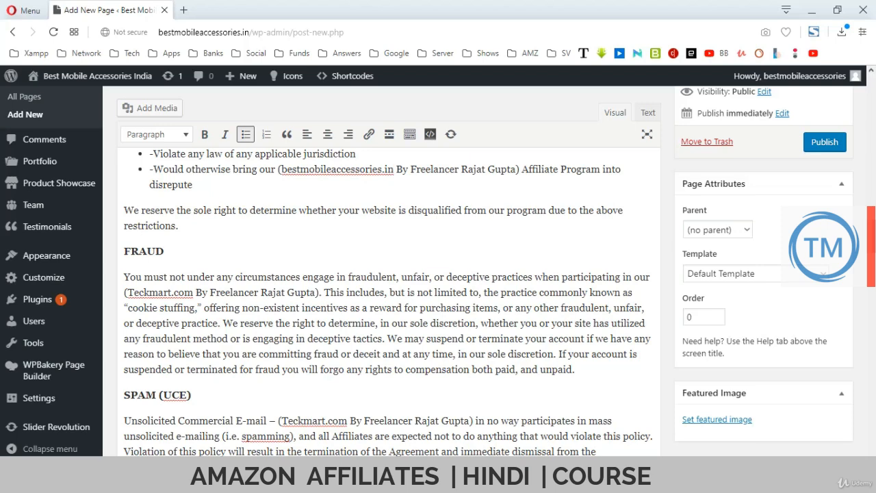
Replace Teckmart.com with bestmobileaccessories.in once in FRAUD and twice in SPAM (UCE).
{"action": "left_click_drag", "start_coordinate": [195, 293], "coordinate": [126, 292]}
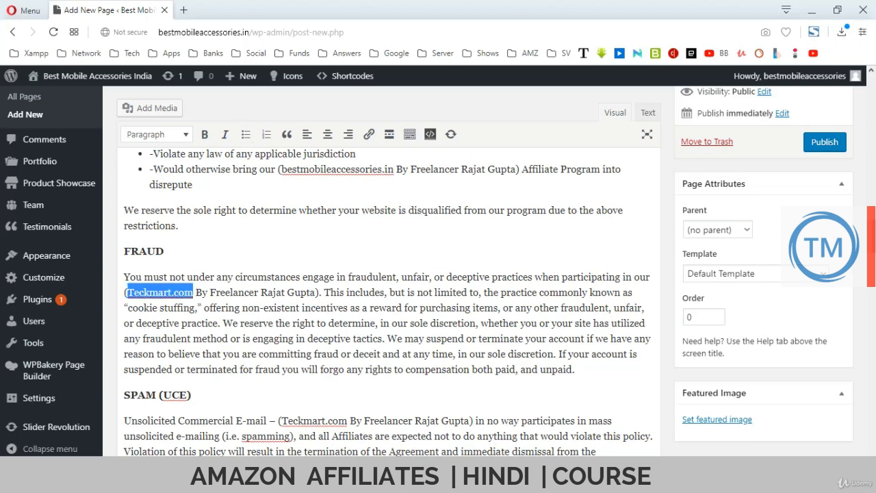
{"action": "type", "text": "bestmobileaccessories.in"}
{"action": "scroll", "coordinate": [388, 301], "scroll_direction": "down", "scroll_amount": 3}
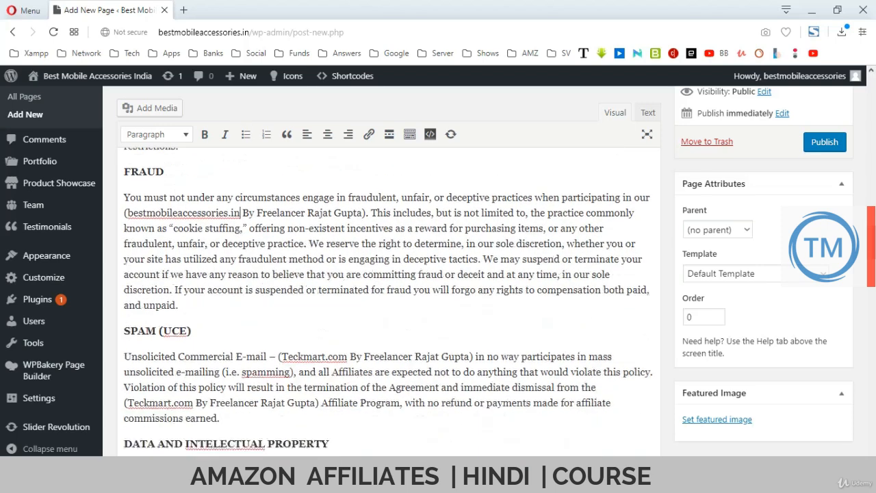
{"action": "left_click_drag", "start_coordinate": [281, 228], "coordinate": [348, 228]}
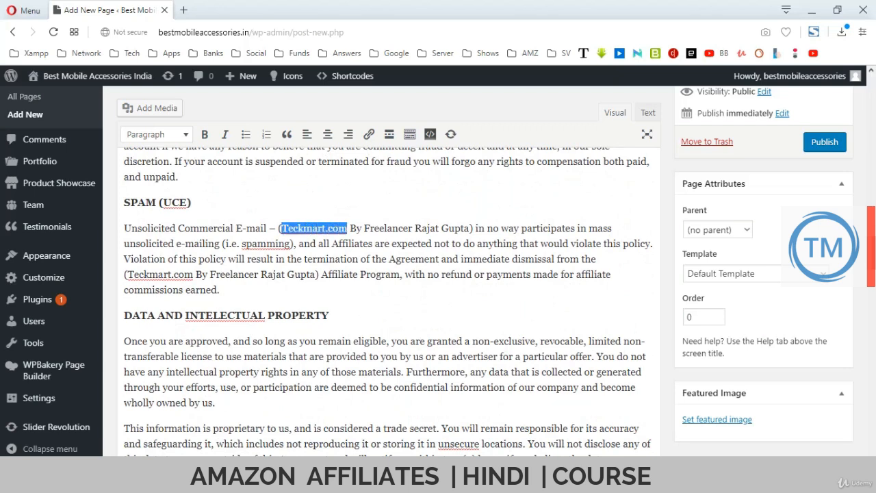
{"action": "type", "text": "bestmobileaccessories.in"}
{"action": "left_click_drag", "start_coordinate": [126, 274], "coordinate": [193, 274]}
{"action": "type", "text": "bestmobileaccessories.in"}
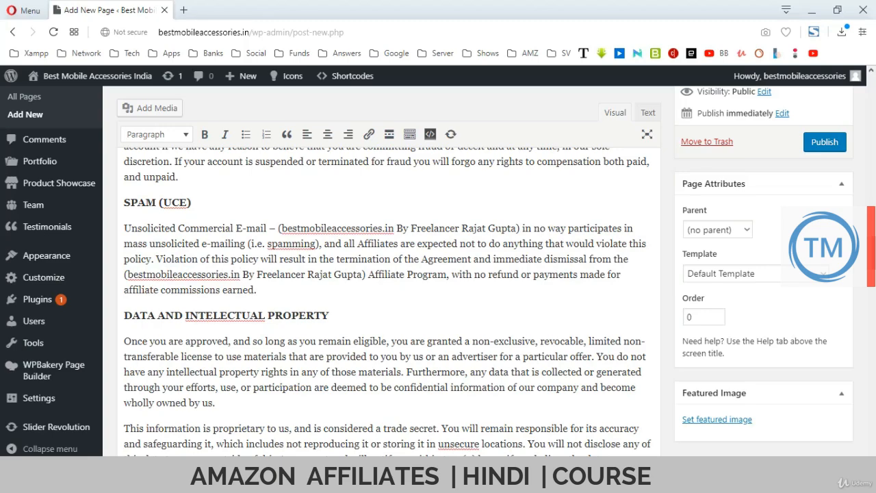
Replace Teckmart.com with bestmobileaccessories.in in the DISCLAIMER paragraph.
{"action": "scroll", "coordinate": [387, 301], "scroll_direction": "down", "scroll_amount": 2}
{"action": "scroll", "coordinate": [388, 301], "scroll_direction": "down", "scroll_amount": 1}
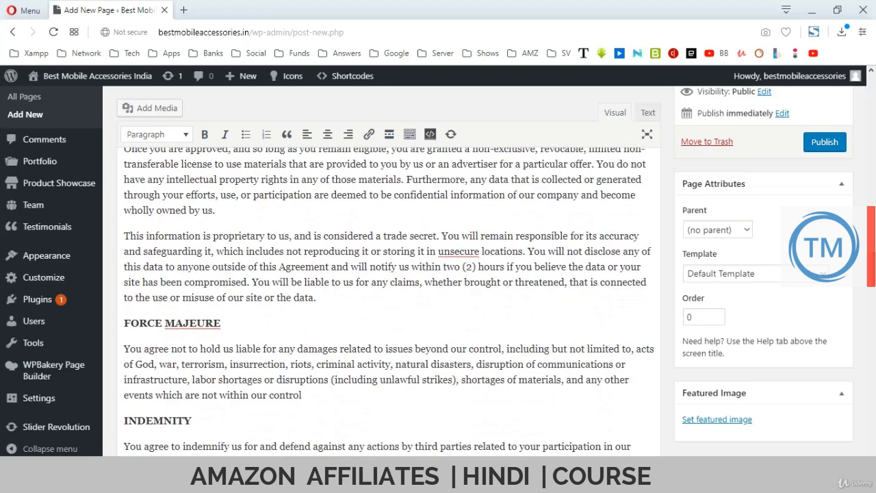
{"action": "scroll", "coordinate": [387, 301], "scroll_direction": "down", "scroll_amount": 5}
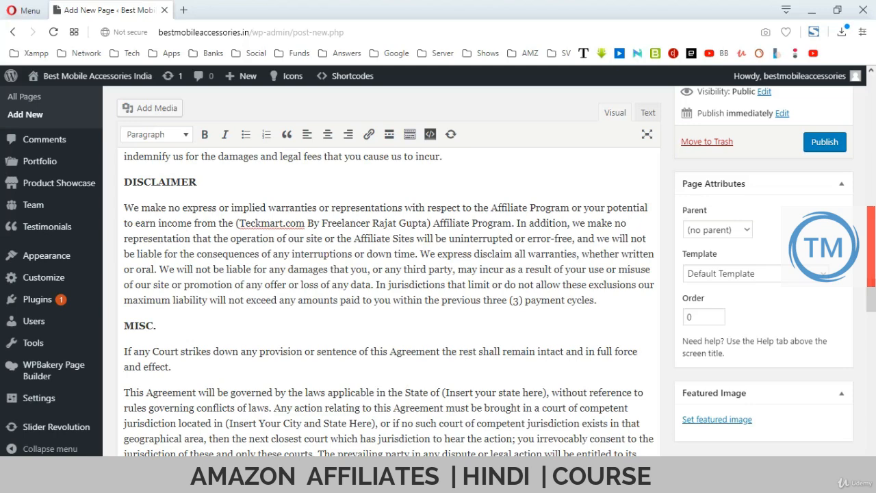
{"action": "left_click_drag", "start_coordinate": [239, 223], "coordinate": [305, 223]}
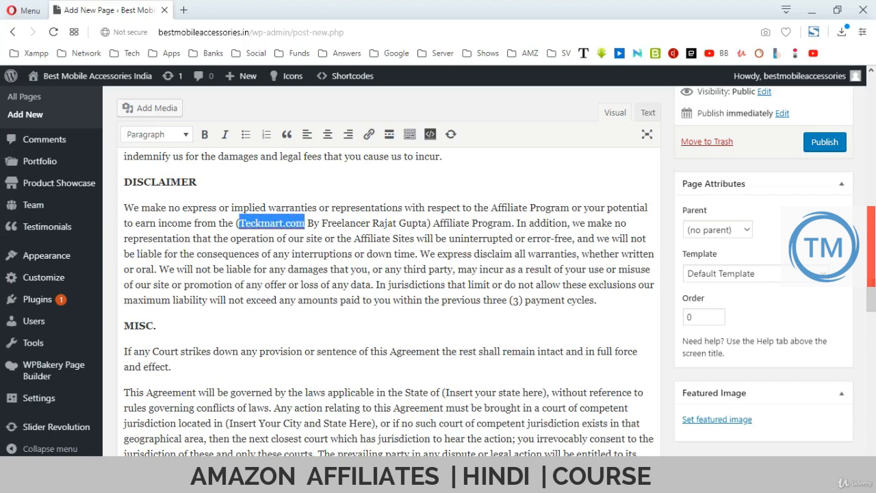
{"action": "type", "text": "bestmobileaccessories.in"}
{"action": "scroll", "coordinate": [388, 301], "scroll_direction": "down", "scroll_amount": 2}
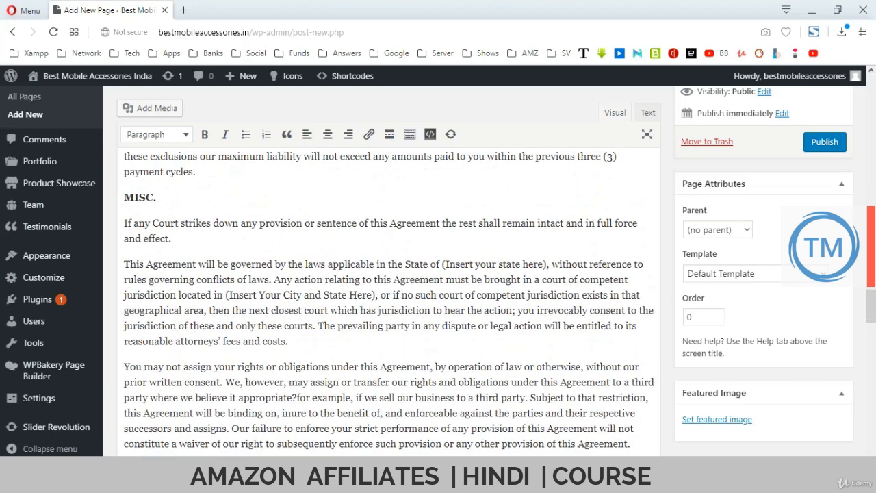
{"action": "scroll", "coordinate": [388, 301], "scroll_direction": "down", "scroll_amount": 4}
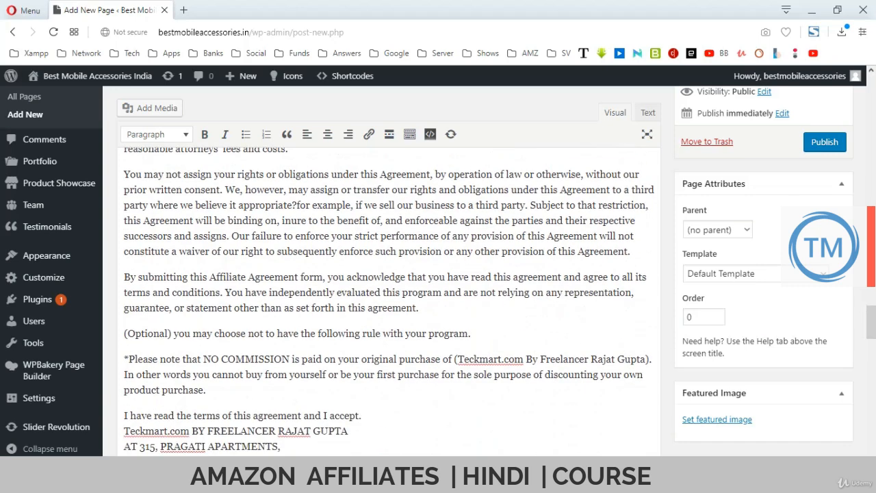
{"action": "scroll", "coordinate": [388, 301], "scroll_direction": "down", "scroll_amount": 1}
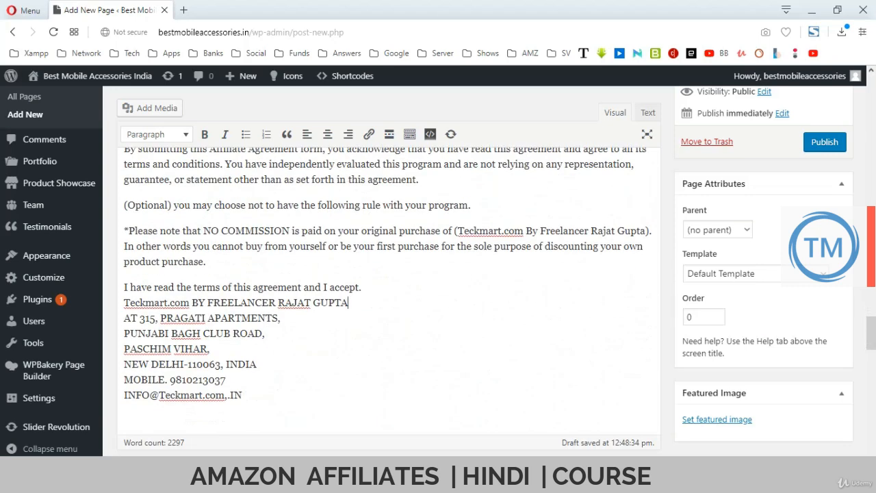
Delete the old postal address, mobile number and e-mail lines below the acceptance text.
{"action": "left_click_drag", "start_coordinate": [124, 302], "coordinate": [241, 395]}
{"action": "key", "text": "shift+Up"}
{"action": "key", "text": "shift+Up"}
{"action": "key", "text": "Delete"}
{"action": "key", "text": "Delete"}
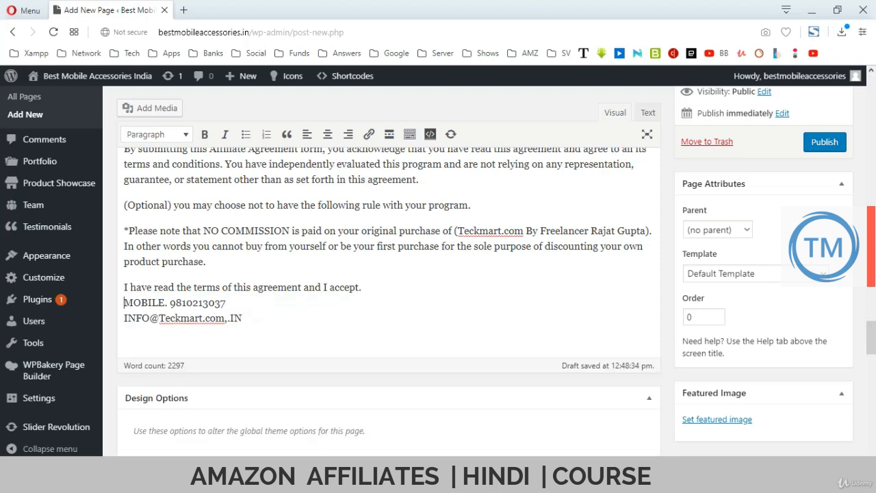
{"action": "key", "text": "shift+End"}
{"action": "key", "text": "Delete"}
{"action": "key", "text": "Delete"}
{"action": "key", "text": "shift+End"}
{"action": "key", "text": "Delete"}
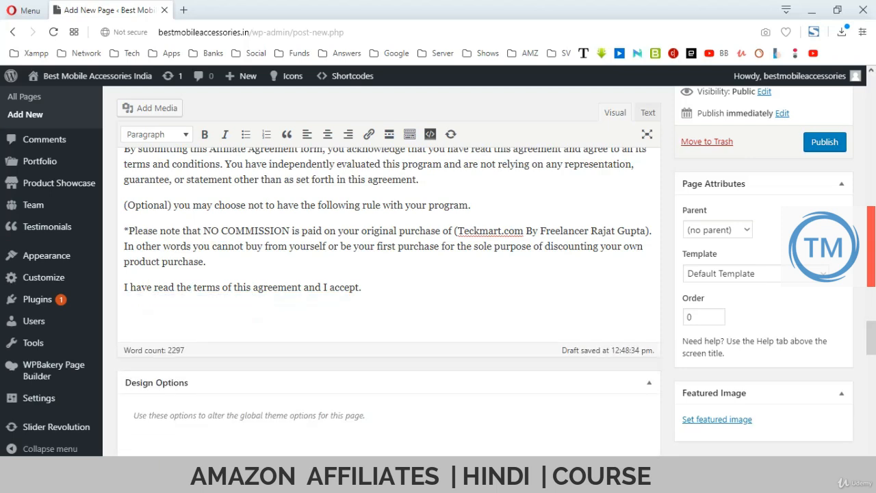
{"action": "key", "text": "ctrl+z"}
{"action": "key", "text": "Home"}
{"action": "key", "text": "shift+End"}
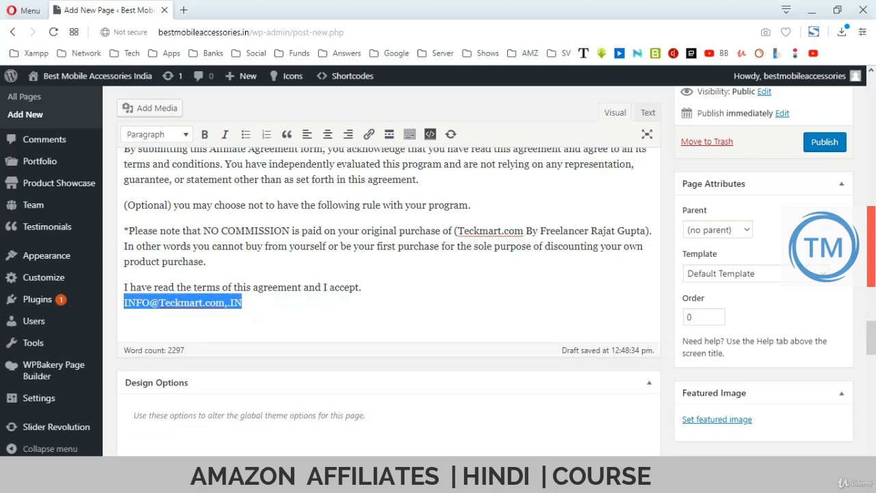
{"action": "key", "text": "Delete"}
Add the site URL line and a contact e-mail line built from the site domain.
{"action": "left_click_drag", "start_coordinate": [252, 32], "coordinate": [158, 32]}
{"action": "key", "text": "ctrl+c"}
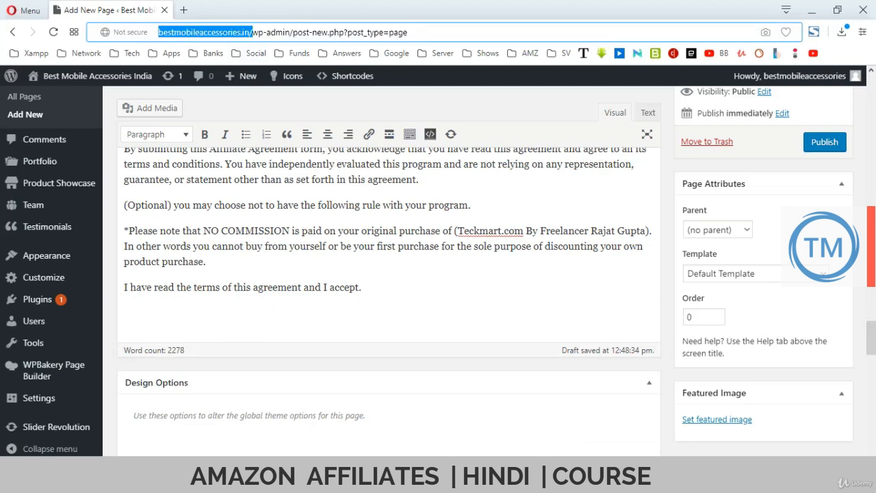
{"action": "left_click", "coordinate": [125, 303]}
{"action": "key", "text": "ctrl+v"}
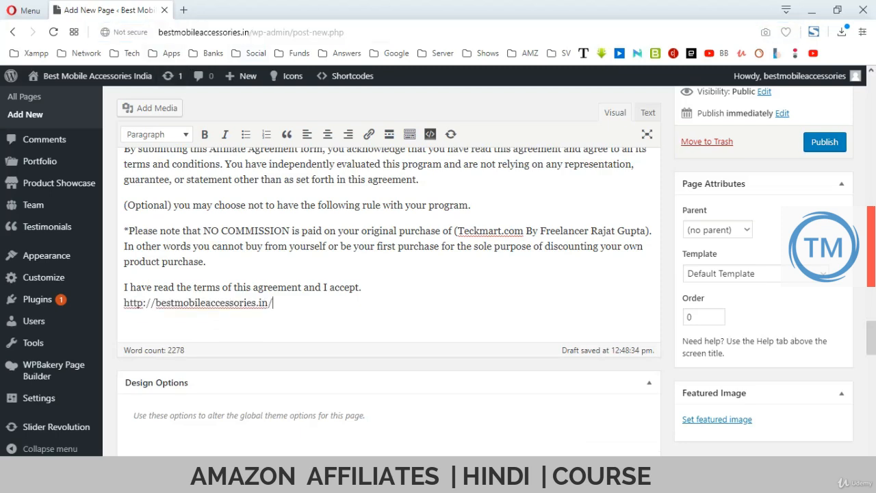
{"action": "key", "text": "Home"}
{"action": "key", "text": "Return"}
{"action": "key", "text": "ctrl+v"}
{"action": "key", "text": "Home"}
{"action": "key", "text": "Delete"}
{"action": "key", "text": "Delete"}
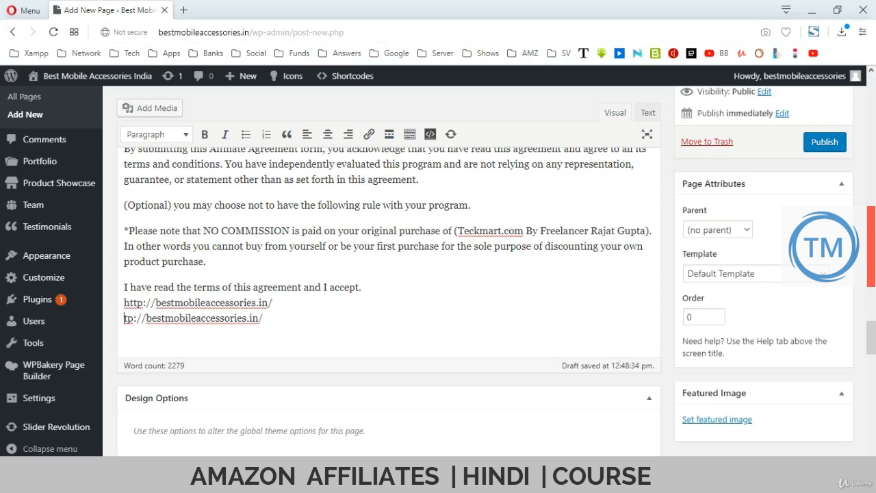
{"action": "key", "text": "Delete"}
{"action": "key", "text": "Delete"}
{"action": "key", "text": "Delete"}
{"action": "key", "text": "Delete"}
{"action": "key", "text": "Delete"}
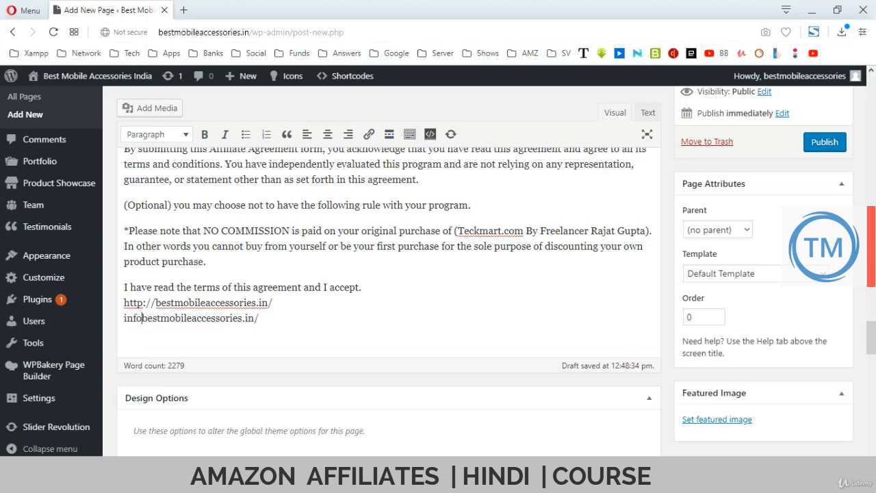
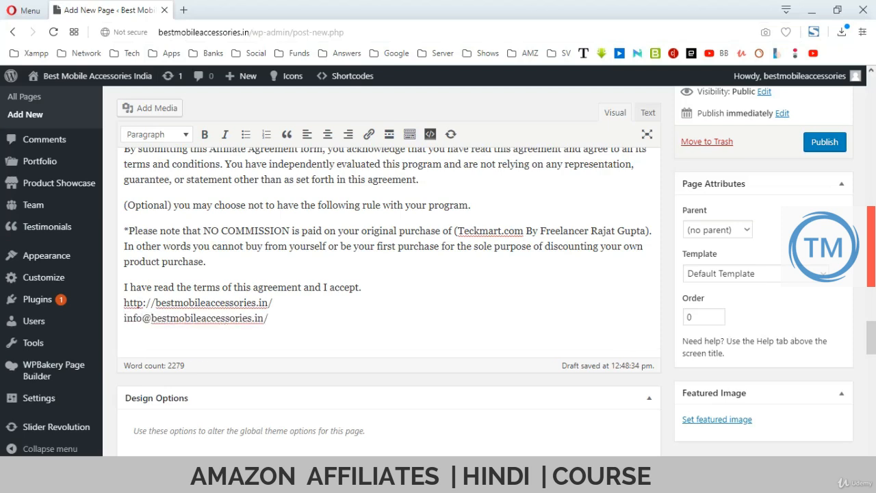
{"action": "key", "text": "Home"}
Replace Teckmart.com in the NO COMMISSION sentence with the site URL and publish the page.
{"action": "left_click_drag", "start_coordinate": [458, 232], "coordinate": [524, 231]}
{"action": "key", "text": "BackSpace"}
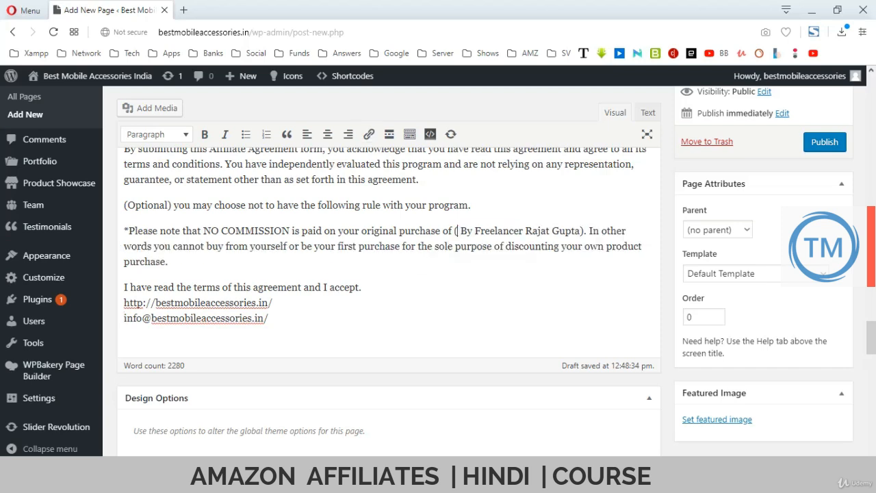
{"action": "key", "text": "ctrl+v"}
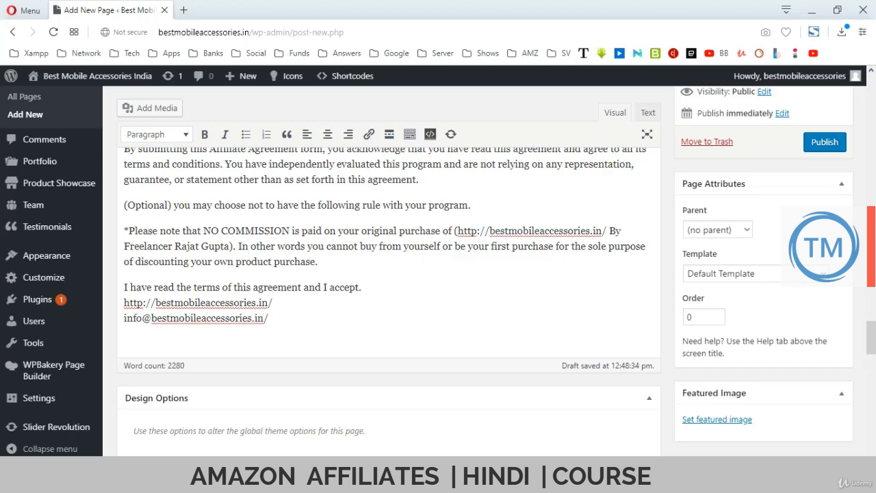
{"action": "left_click", "coordinate": [825, 142]}
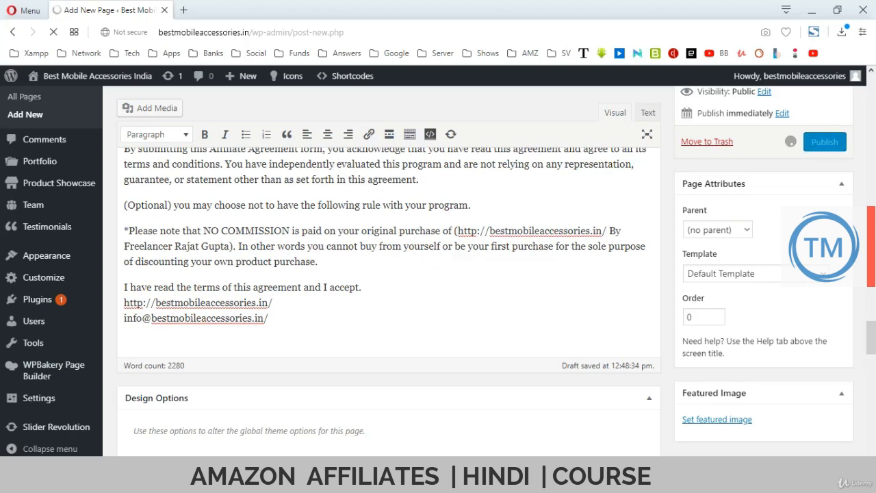
Switch to the teckmart.com Affiliate Disclosure window and copy its page text.
{"action": "scroll", "coordinate": [825, 143], "scroll_direction": "up", "scroll_amount": 10}
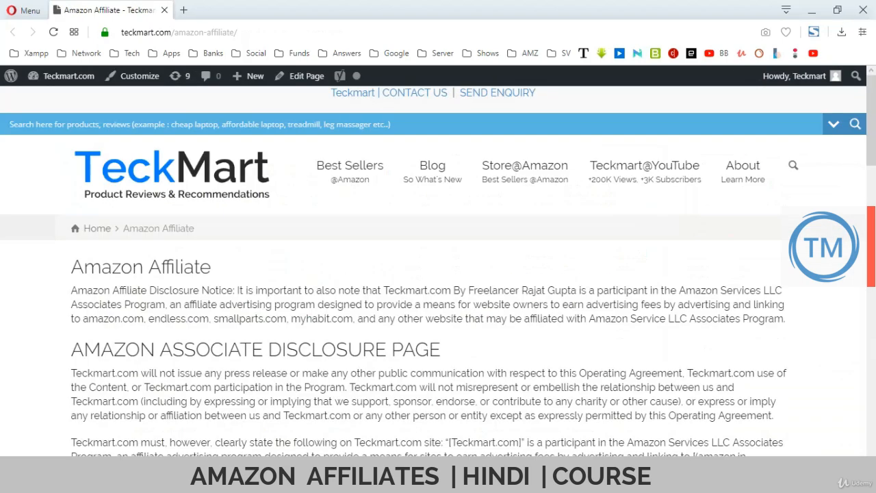
{"action": "scroll", "coordinate": [438, 273], "scroll_direction": "down", "scroll_amount": 2}
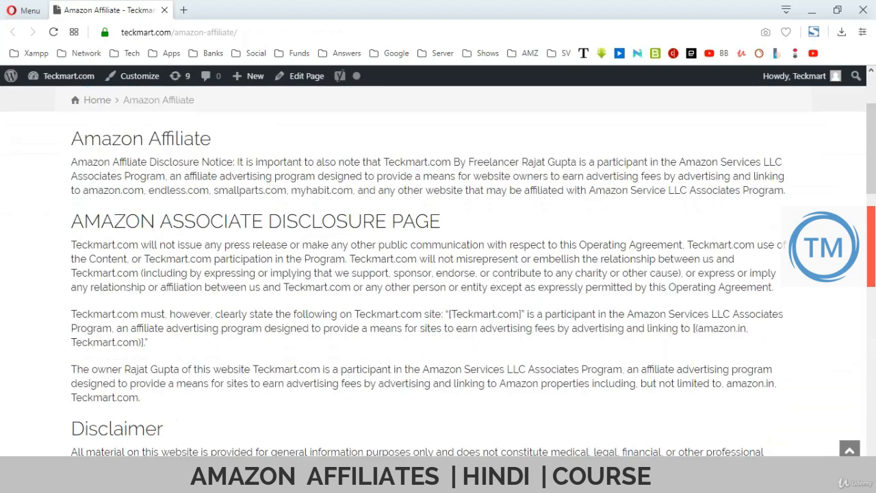
{"action": "scroll", "coordinate": [438, 274], "scroll_direction": "up", "scroll_amount": 2}
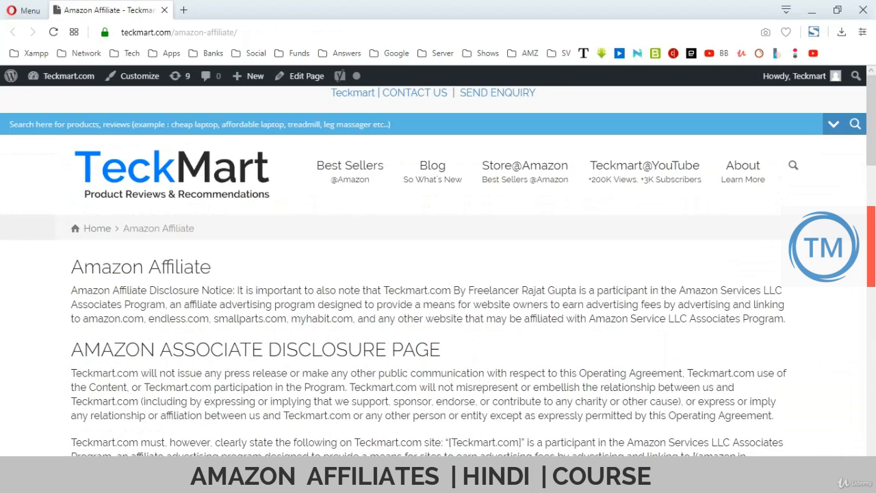
{"action": "key", "text": "alt+Tab"}
{"action": "key", "text": "alt+Tab"}
{"action": "key", "text": "alt+Tab"}
{"action": "key", "text": "alt+Tab"}
{"action": "key", "text": "alt+Tab"}
{"action": "key", "text": "alt+Tab"}
{"action": "key", "text": "alt+Tab"}
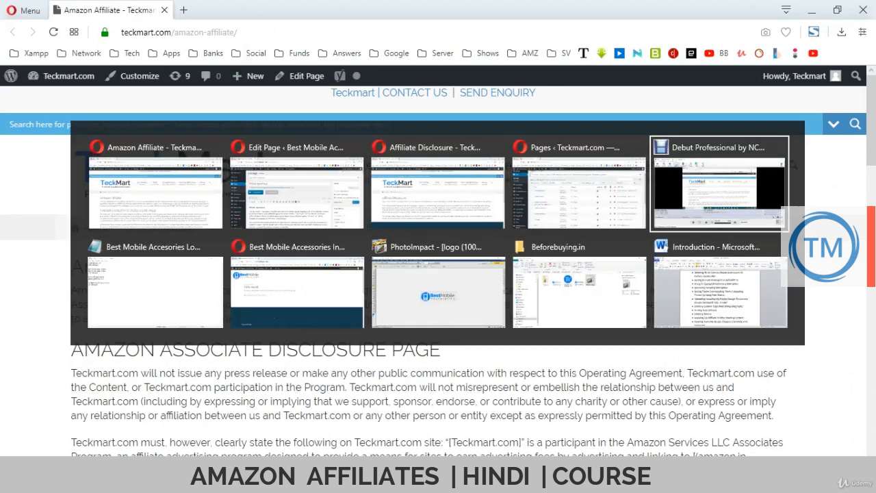
{"action": "key", "text": "alt+Tab"}
{"action": "key", "text": "alt+Tab"}
{"action": "key", "text": "alt+Tab"}
{"action": "key", "text": "alt+Tab"}
{"action": "key", "text": "alt+Tab"}
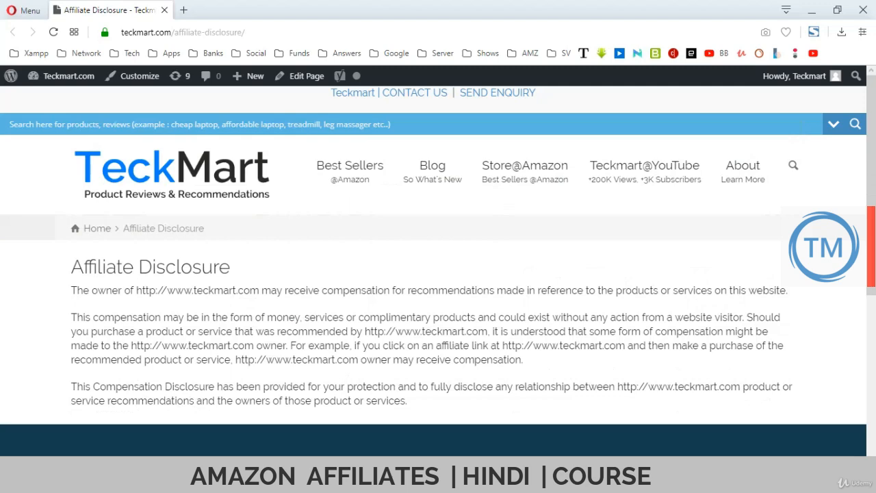
{"action": "left_click_drag", "start_coordinate": [231, 267], "coordinate": [421, 386]}
{"action": "key", "text": "ctrl+c"}
{"action": "left_click", "coordinate": [71, 267]}
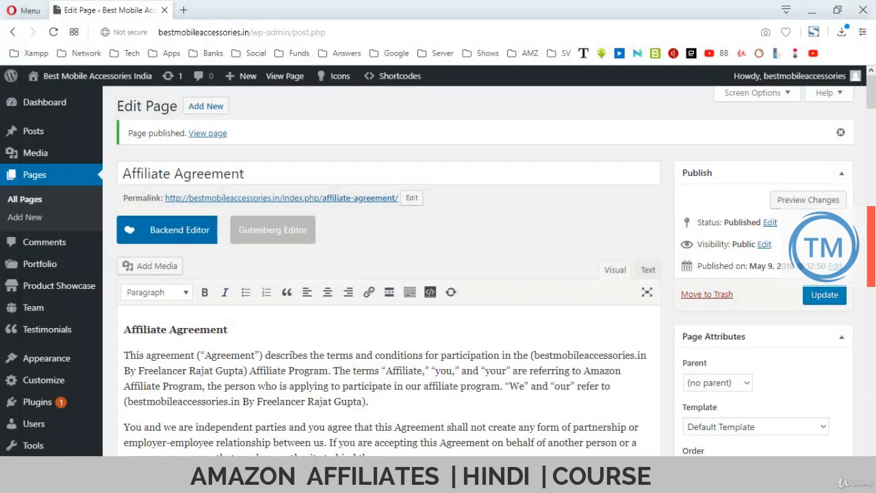
Create a new page with the pasted disclosure text, titled 'Affiliate Disclosure'.
{"action": "left_click", "coordinate": [206, 107]}
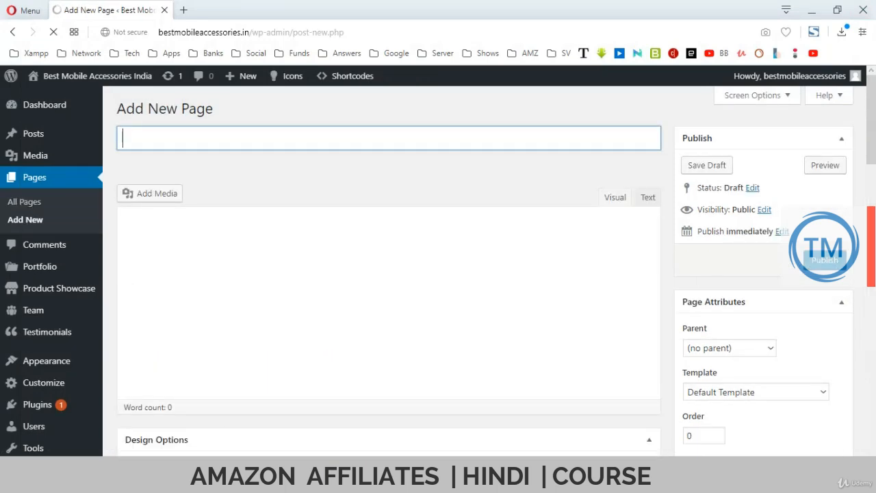
{"action": "key", "text": "ctrl+v"}
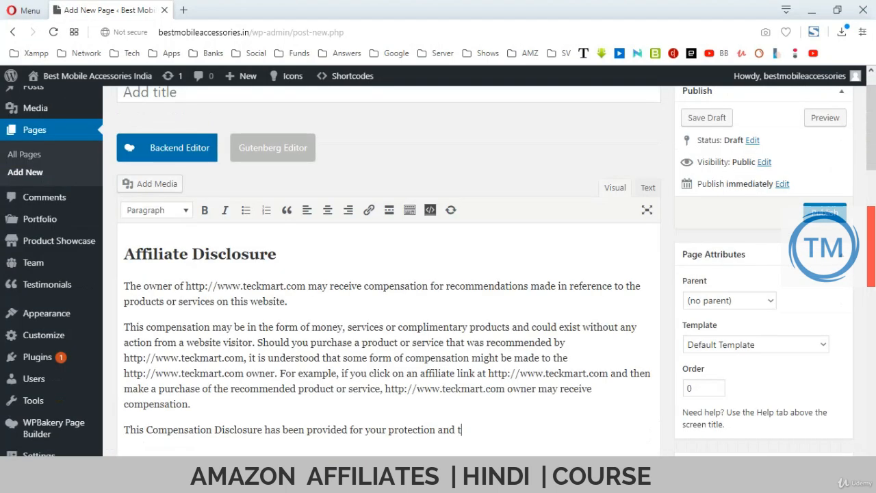
{"action": "left_click", "coordinate": [277, 254]}
{"action": "key", "text": "shift+Home"}
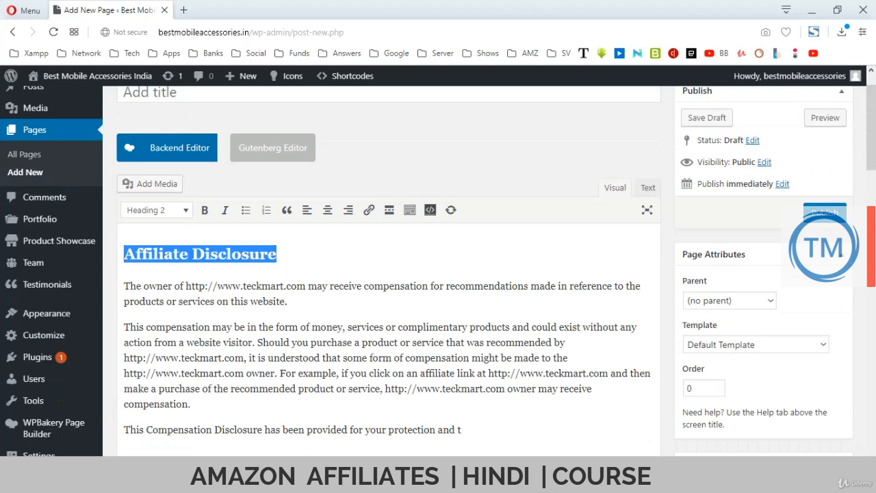
{"action": "scroll", "coordinate": [287, 264], "scroll_direction": "up", "scroll_amount": 1}
{"action": "left_click", "coordinate": [206, 139]}
{"action": "type", "text": "Affiliate Disclosure"}
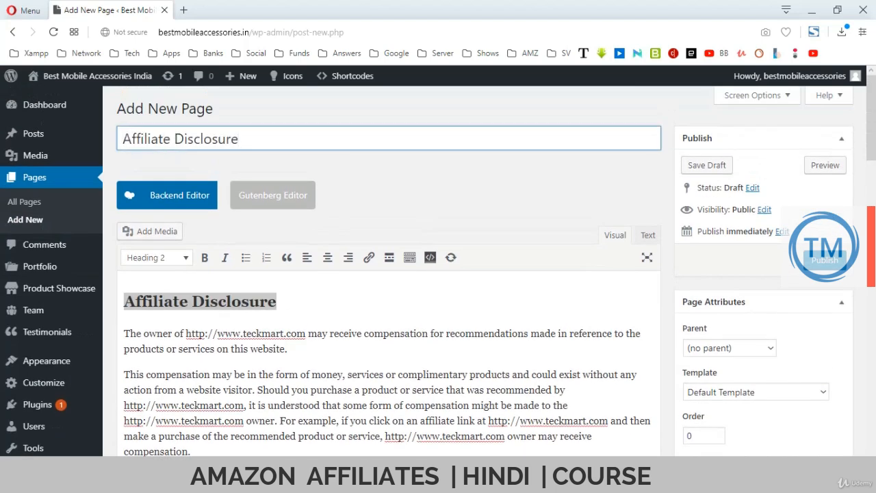
{"action": "scroll", "coordinate": [389, 273], "scroll_direction": "down", "scroll_amount": 1}
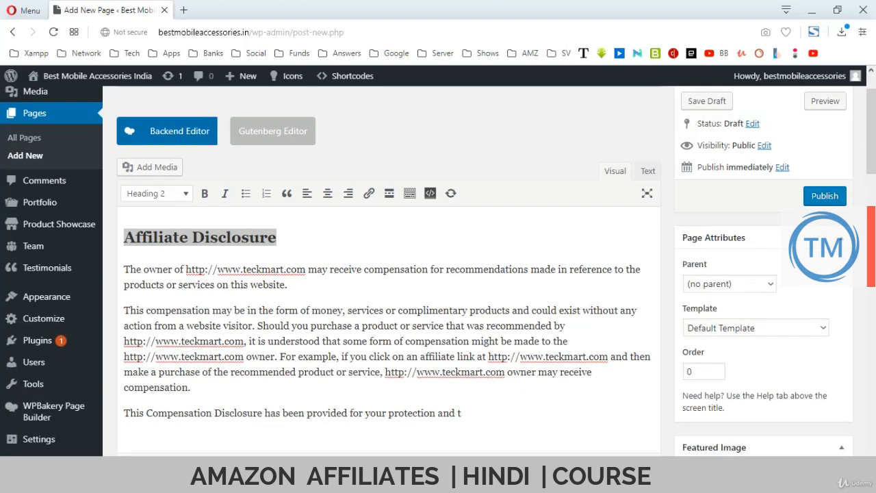
{"action": "scroll", "coordinate": [389, 274], "scroll_direction": "up", "scroll_amount": 1}
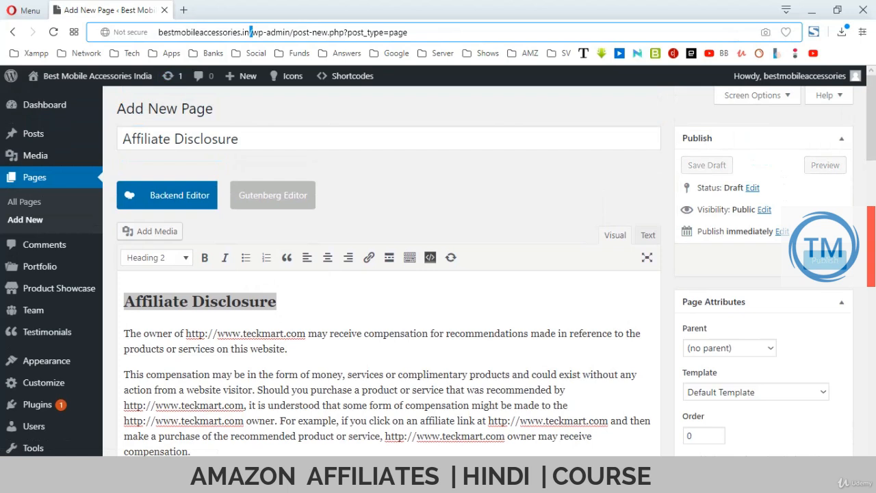
Copy the site domain and put it in place of the first teckmart.com address.
{"action": "double_click", "coordinate": [250, 32]}
{"action": "key", "text": "ctrl+c"}
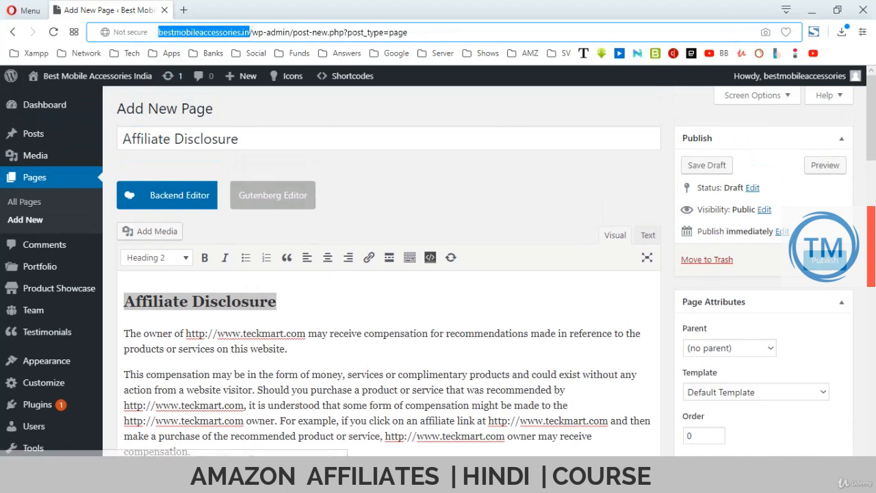
{"action": "left_click_drag", "start_coordinate": [187, 333], "coordinate": [306, 334]}
{"action": "key", "text": "BackSpace"}
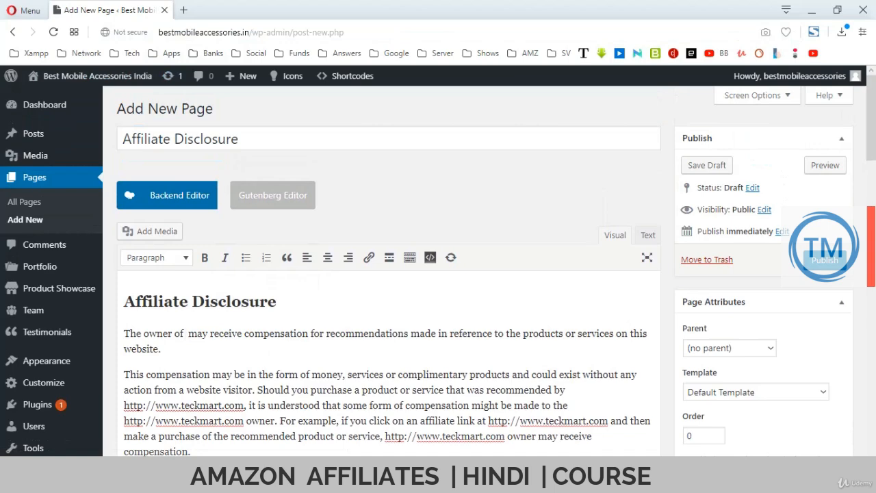
{"action": "key", "text": "ctrl+v"}
{"action": "scroll", "coordinate": [389, 274], "scroll_direction": "down", "scroll_amount": 2}
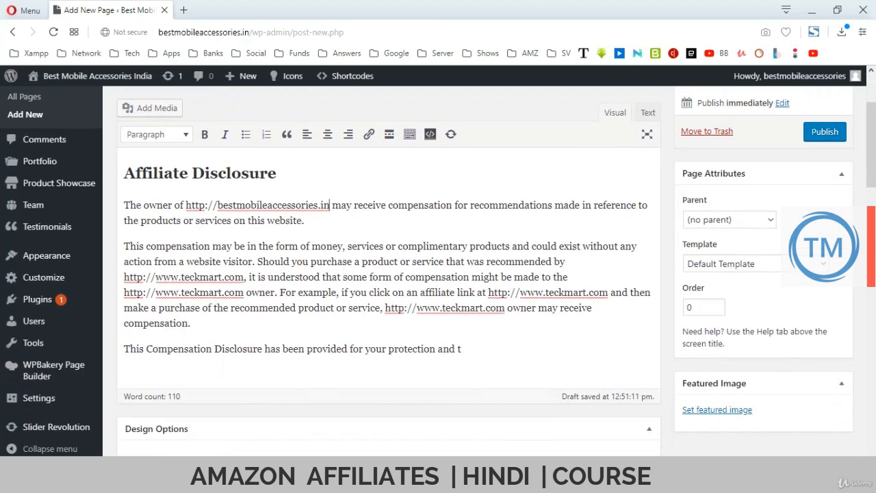
{"action": "left_click_drag", "start_coordinate": [488, 293], "coordinate": [608, 293]}
{"action": "key", "text": "ctrl+v"}
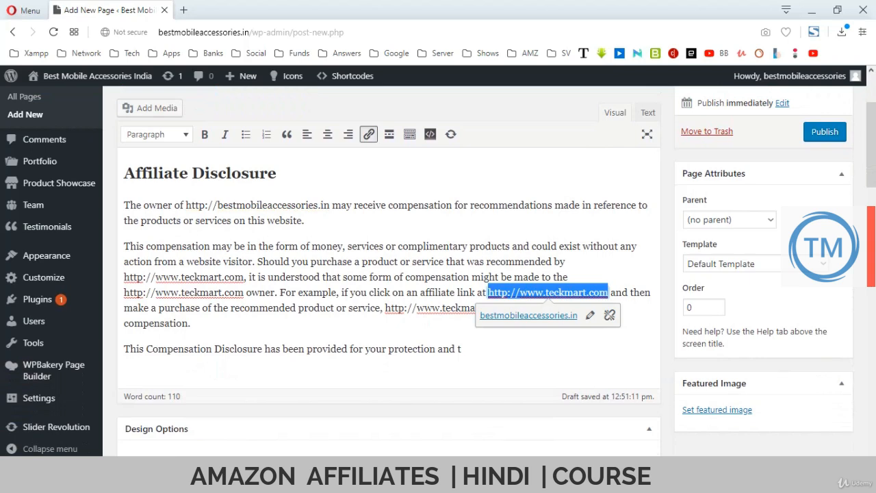
{"action": "key", "text": "ctrl+z"}
Replace the remaining teckmart.com addresses with the site address and publish the page.
{"action": "left_click_drag", "start_coordinate": [408, 308], "coordinate": [528, 308]}
{"action": "key", "text": "BackSpace"}
{"action": "key", "text": "ctrl+v"}
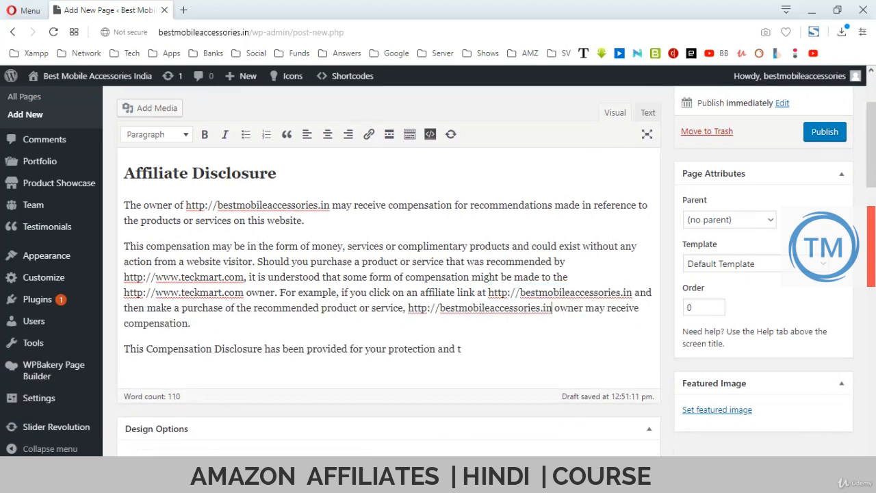
{"action": "left_click", "coordinate": [247, 277]}
{"action": "key", "text": "shift+Home"}
{"action": "key", "text": "BackSpace"}
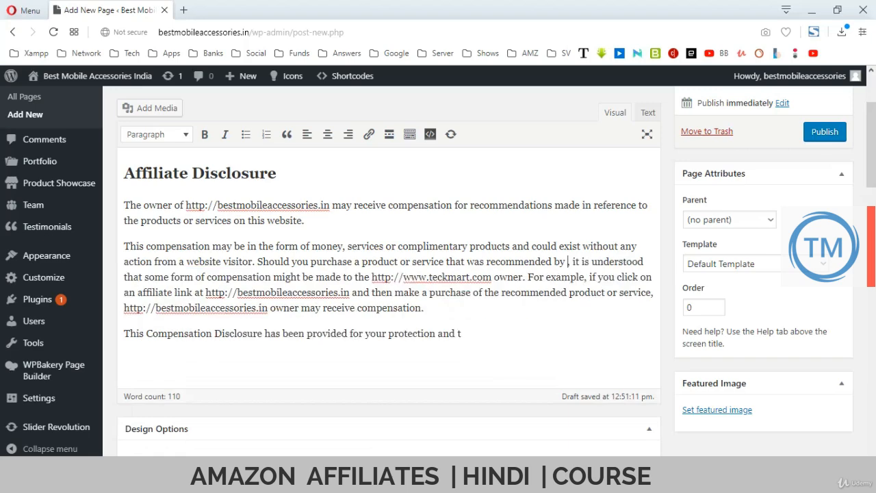
{"action": "key", "text": "ctrl+v"}
{"action": "key", "text": "shift+Home"}
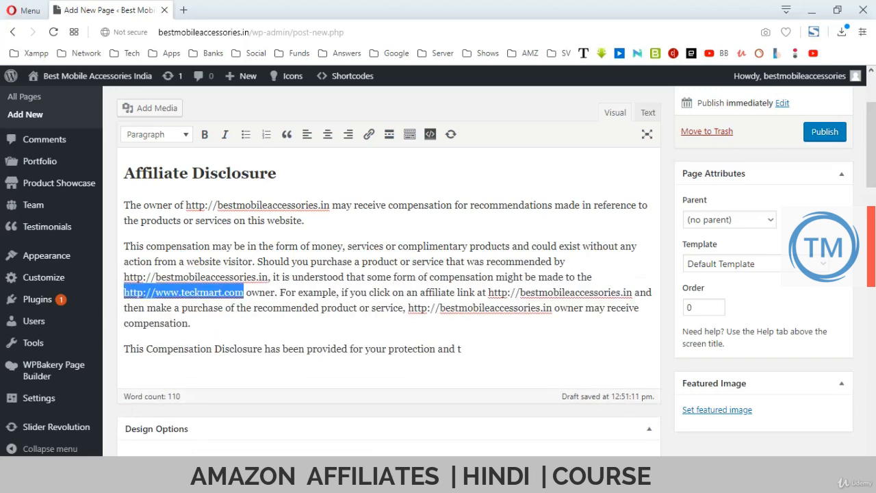
{"action": "key", "text": "ctrl+v"}
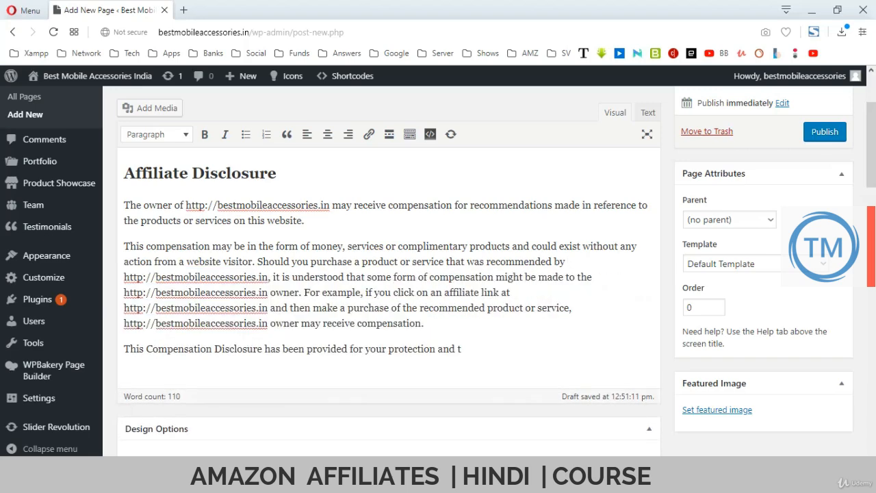
{"action": "scroll", "coordinate": [439, 271], "scroll_direction": "down", "scroll_amount": 2}
{"action": "scroll", "coordinate": [438, 271], "scroll_direction": "up", "scroll_amount": 4}
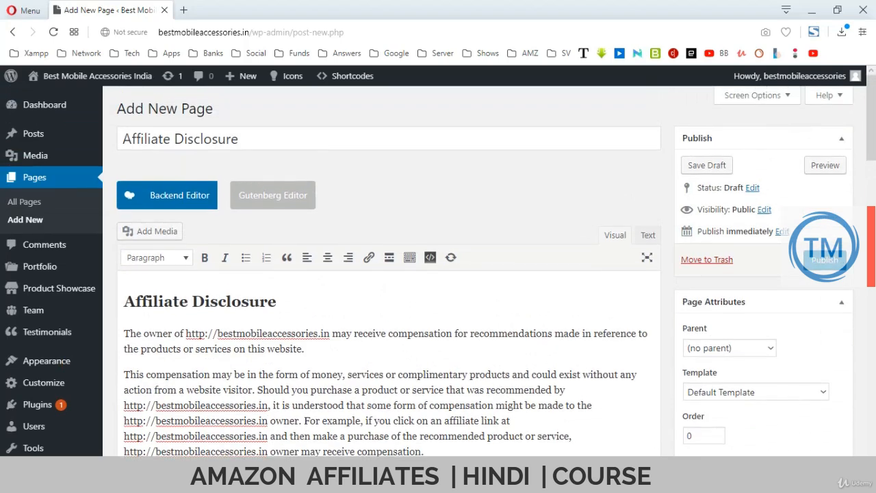
{"action": "left_click", "coordinate": [825, 261]}
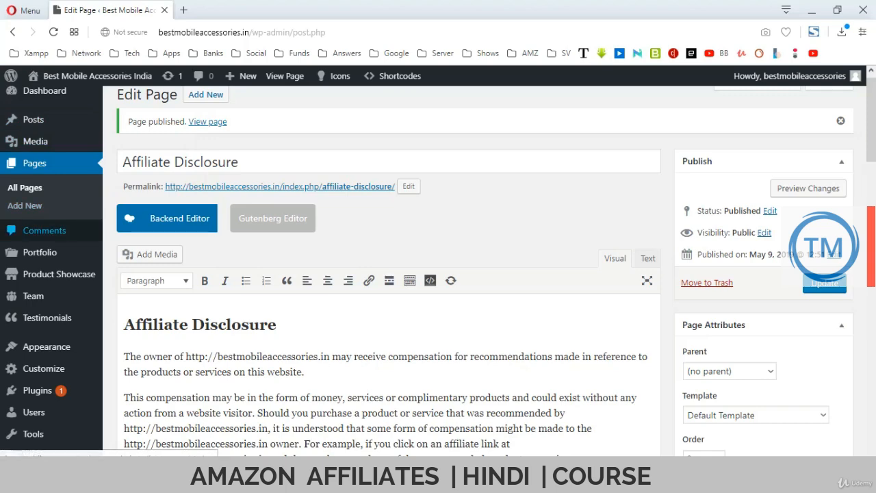
Open the General Settings screen from Settings in the admin sidebar.
{"action": "scroll", "coordinate": [48, 229], "scroll_direction": "down", "scroll_amount": 4}
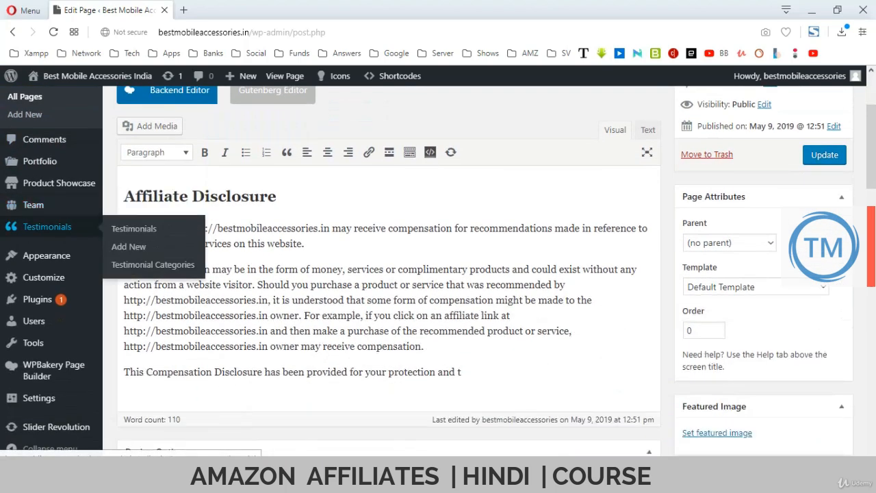
{"action": "scroll", "coordinate": [48, 228], "scroll_direction": "down", "scroll_amount": 2}
{"action": "mouse_move", "coordinate": [44, 278]}
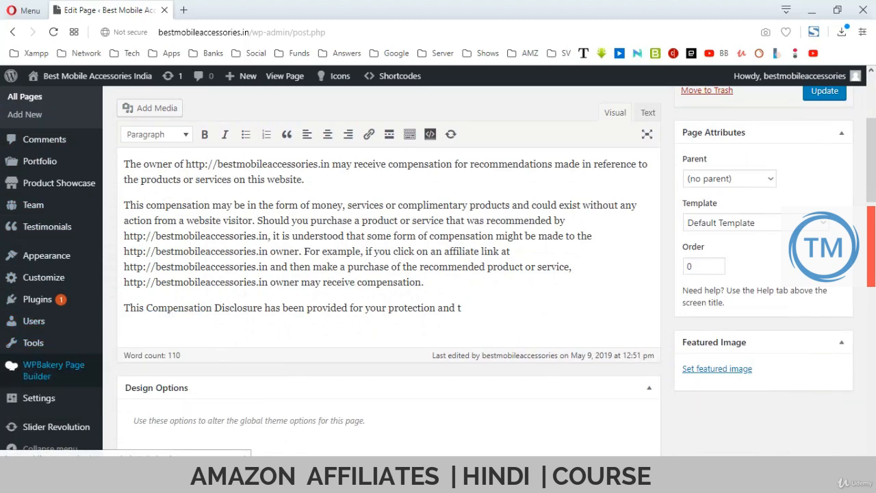
{"action": "left_click", "coordinate": [39, 398]}
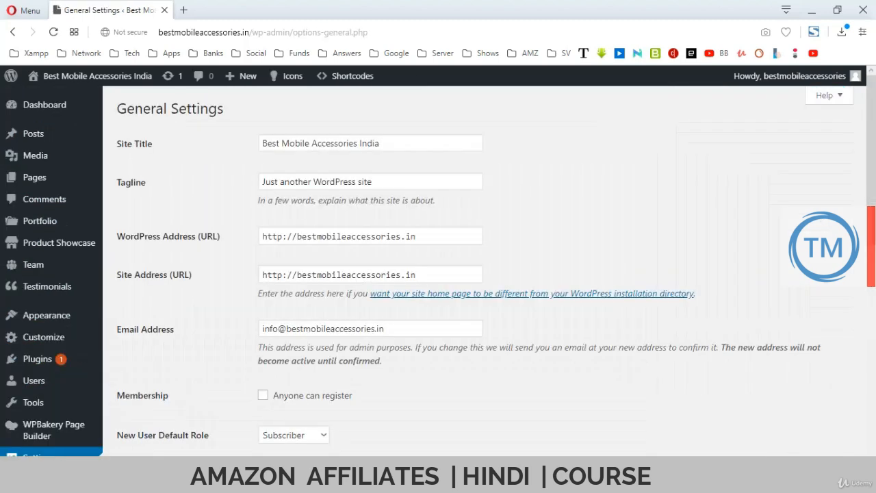
Keep the site title and replace the tagline with 'Your Guide for The Best Mobile Accessories India'.
{"action": "left_click", "coordinate": [410, 143]}
{"action": "key", "text": "ctrl+a"}
{"action": "key", "text": "ctrl+c"}
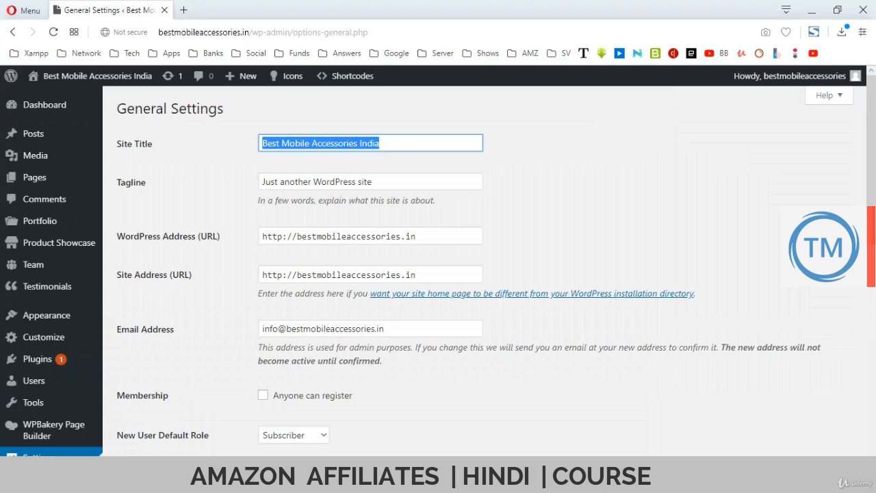
{"action": "left_click", "coordinate": [527, 159]}
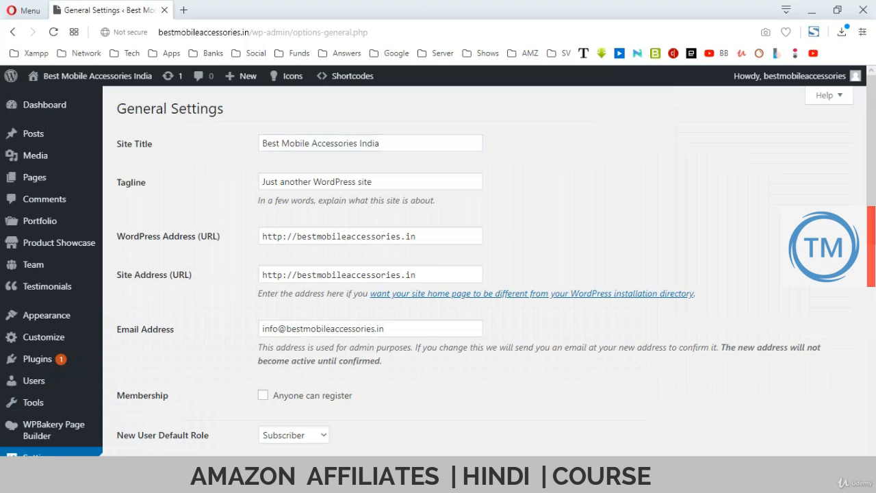
{"action": "left_click", "coordinate": [411, 181]}
{"action": "key", "text": "ctrl+a"}
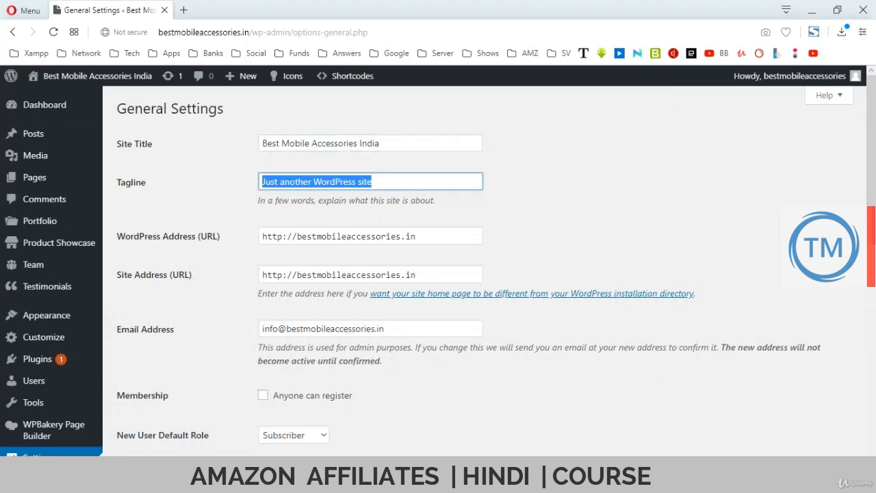
{"action": "key", "text": "BackSpace"}
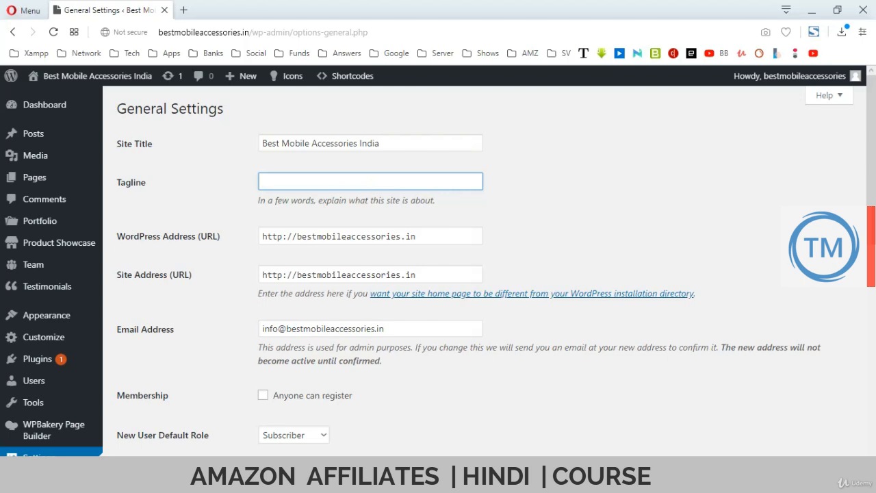
{"action": "type", "text": "Your Guode"}
{"action": "key", "text": "BackSpace"}
{"action": "key", "text": "BackSpace"}
{"action": "key", "text": "BackSpace"}
{"action": "type", "text": "ide for The"}
{"action": "key", "text": "ctrl+v"}
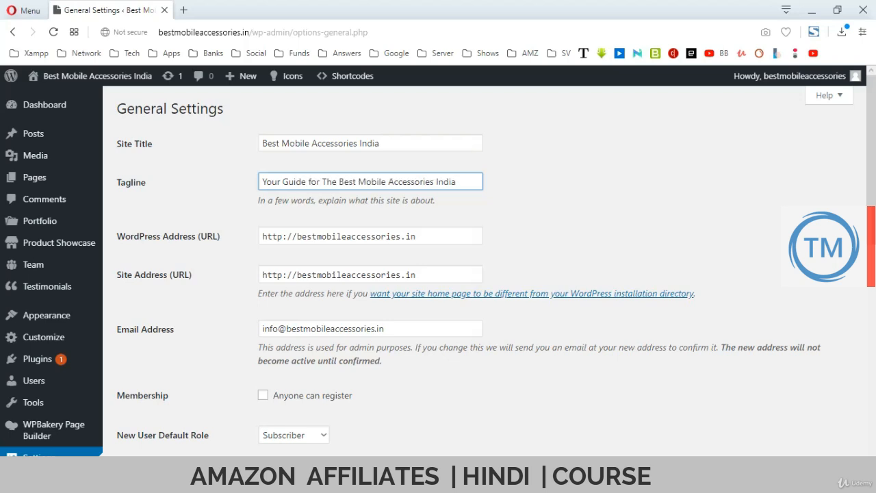
Verify the WordPress Address, Site Address and admin email, then save the general settings.
{"action": "scroll", "coordinate": [438, 271], "scroll_direction": "down", "scroll_amount": 1}
{"action": "left_click", "coordinate": [402, 172]}
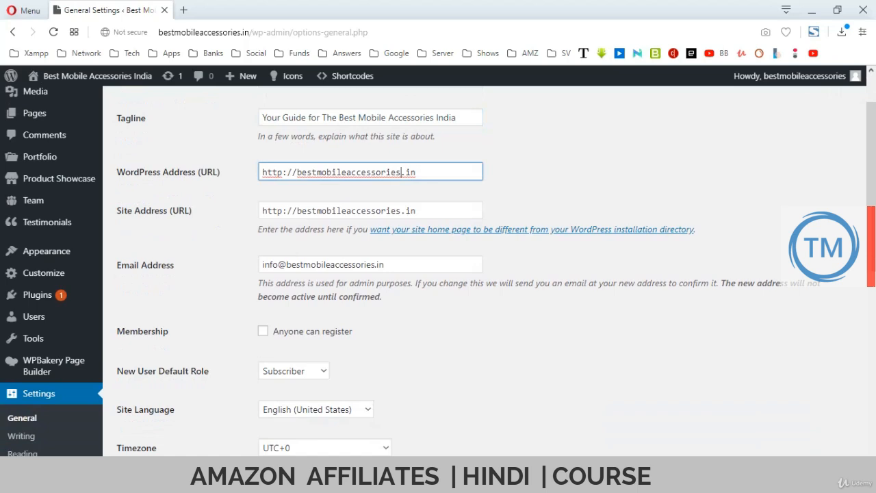
{"action": "left_click", "coordinate": [381, 211]}
{"action": "left_click", "coordinate": [385, 264]}
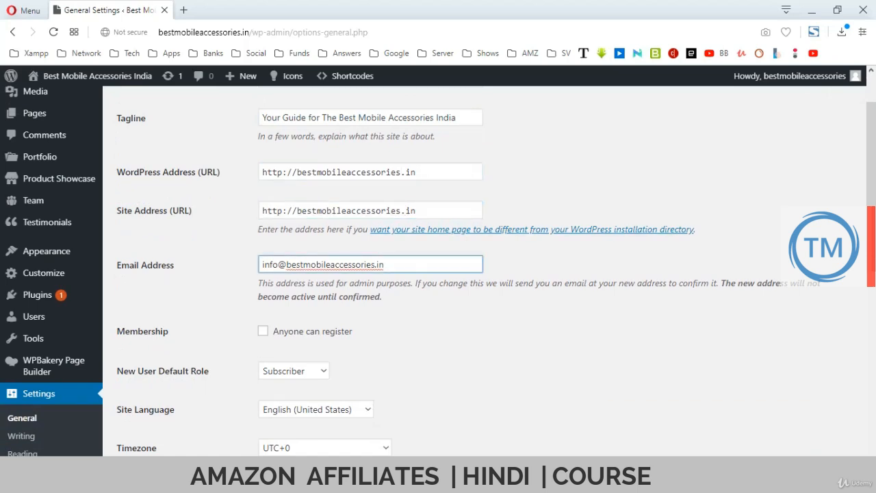
{"action": "scroll", "coordinate": [438, 271], "scroll_direction": "down", "scroll_amount": 8}
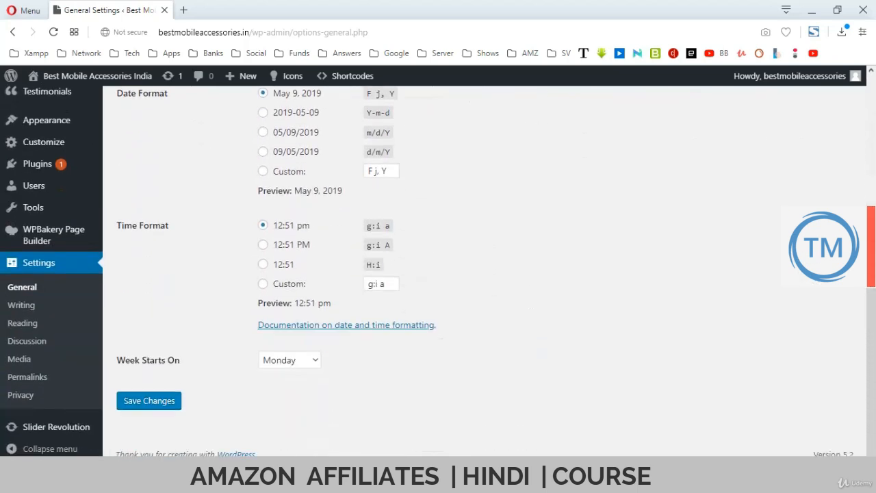
{"action": "left_click", "coordinate": [149, 402]}
Look through the Writing settings page.
{"action": "scroll", "coordinate": [21, 305], "scroll_direction": "down", "scroll_amount": 5}
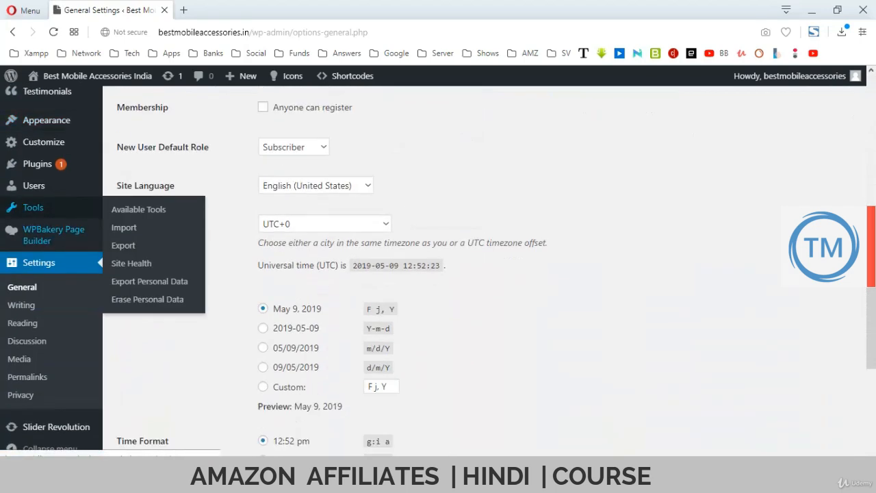
{"action": "left_click", "coordinate": [21, 304]}
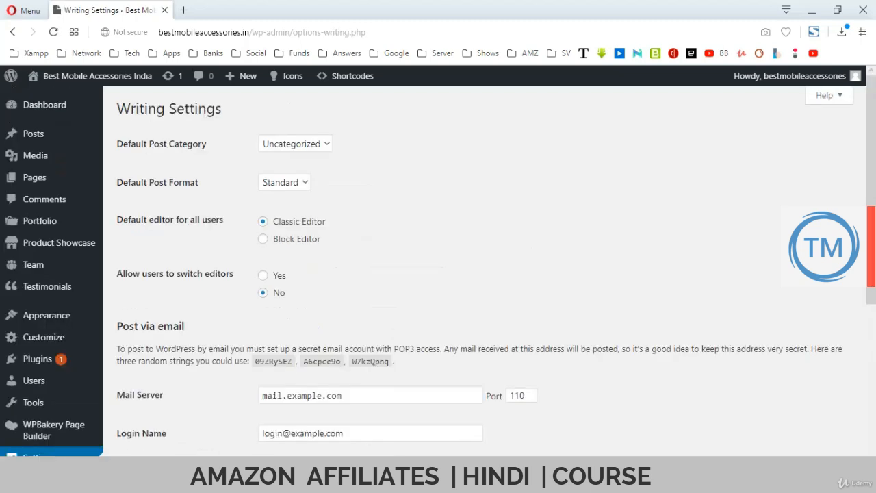
{"action": "scroll", "coordinate": [21, 304], "scroll_direction": "down", "scroll_amount": 3}
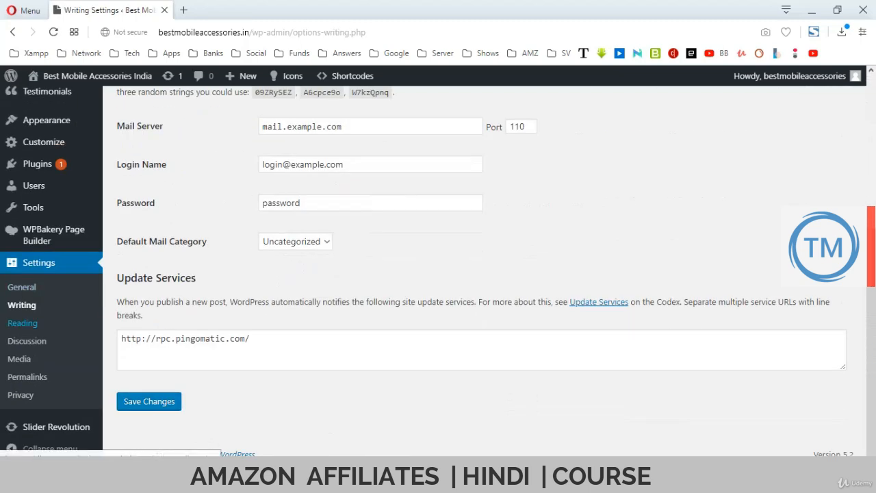
Check the Reading settings (latest posts, 10 per page), then return to the Dashboard.
{"action": "left_click", "coordinate": [22, 323]}
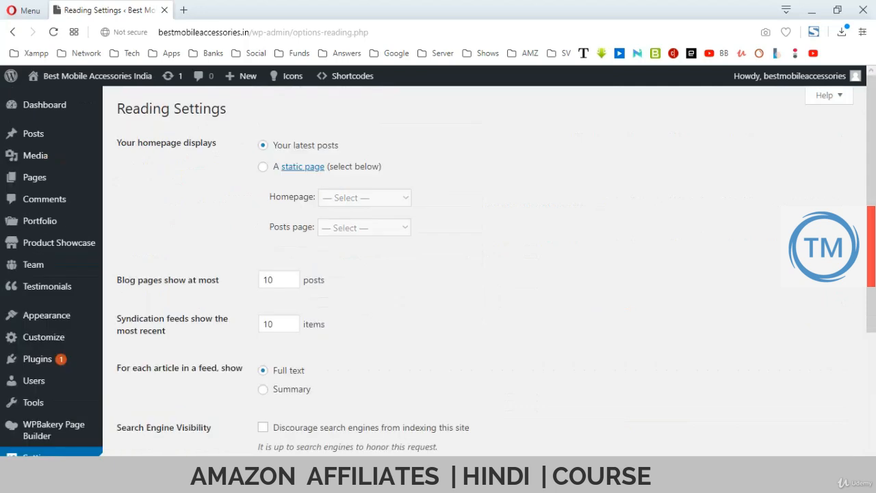
{"action": "scroll", "coordinate": [438, 274], "scroll_direction": "down", "scroll_amount": 3}
{"action": "scroll", "coordinate": [438, 274], "scroll_direction": "up", "scroll_amount": 3}
{"action": "mouse_move", "coordinate": [47, 316]}
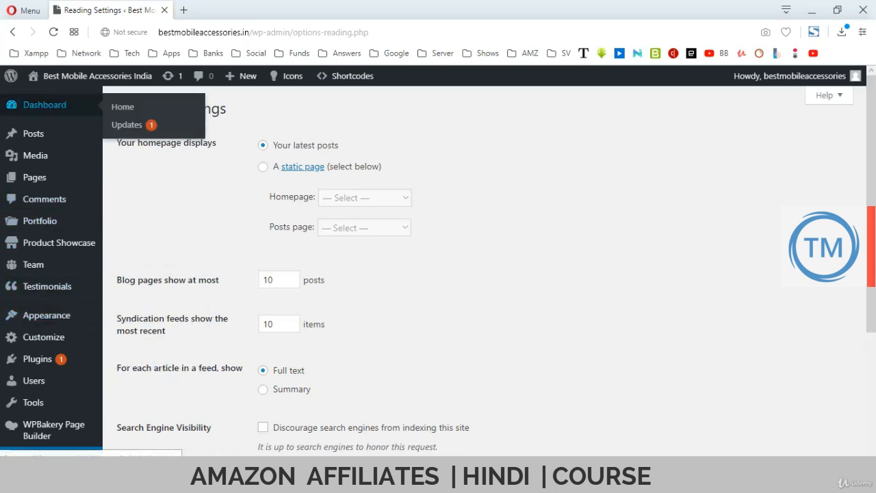
{"action": "left_click", "coordinate": [45, 105]}
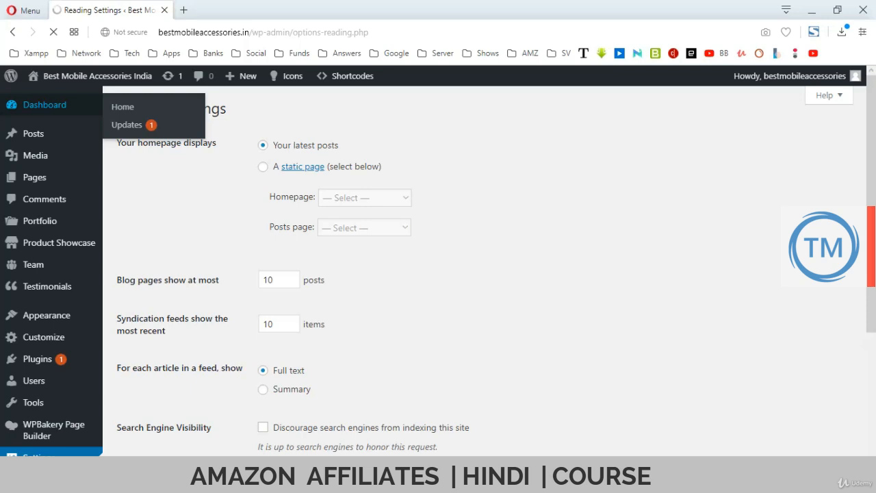